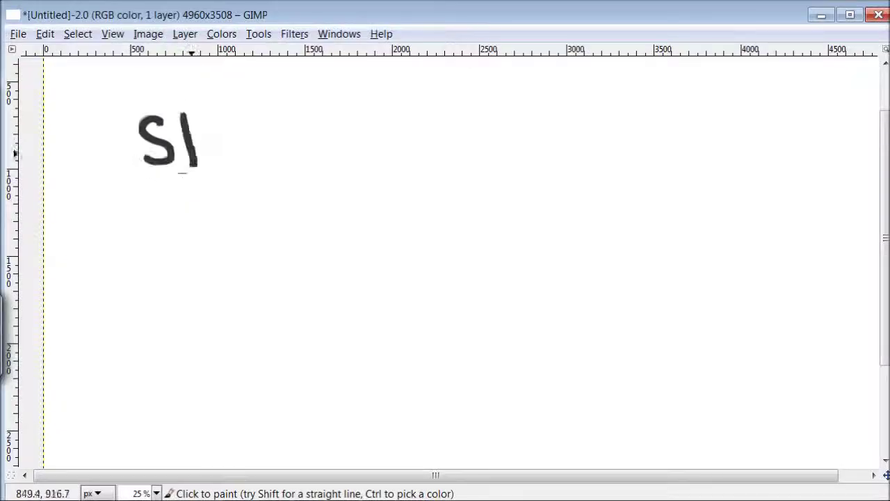
Hand-letter SKETCHDAILY across the top of the canvas in black brush strokes
{"action": "left_click_drag", "start_coordinate": [216, 115], "coordinate": [191, 139]}
{"action": "left_click_drag", "start_coordinate": [195, 136], "coordinate": [219, 163]}
{"action": "mouse_move", "coordinate": [228, 116]}
{"action": "left_mouse_down"}
{"action": "mouse_move", "coordinate": [261, 163]}
{"action": "mouse_move", "coordinate": [264, 120]}
{"action": "left_mouse_up"}
{"action": "left_click_drag", "start_coordinate": [302, 118], "coordinate": [303, 159]}
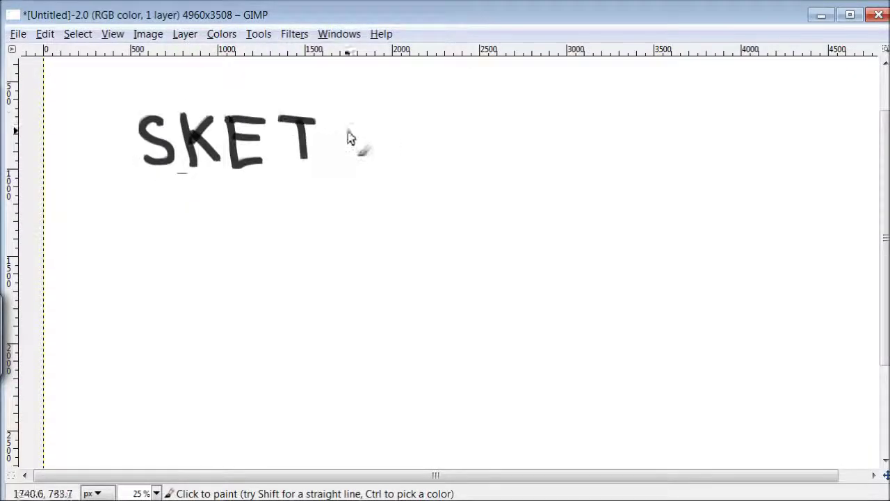
{"action": "left_click_drag", "start_coordinate": [353, 120], "coordinate": [354, 153]}
{"action": "left_click_drag", "start_coordinate": [409, 110], "coordinate": [417, 158]}
{"action": "left_click_drag", "start_coordinate": [463, 157], "coordinate": [480, 104]}
{"action": "left_click_drag", "start_coordinate": [514, 154], "coordinate": [549, 154]}
{"action": "left_click_drag", "start_coordinate": [560, 108], "coordinate": [590, 147]}
{"action": "left_click_drag", "start_coordinate": [597, 103], "coordinate": [617, 148]}
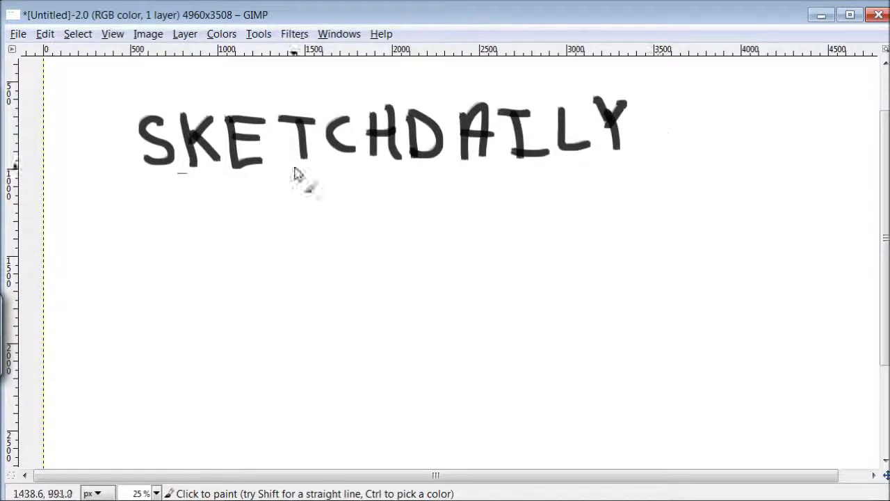
Paint OCTOBER 20TH on the second line below the title
{"action": "left_click_drag", "start_coordinate": [208, 203], "coordinate": [206, 208]}
{"action": "left_click_drag", "start_coordinate": [263, 209], "coordinate": [262, 240]}
{"action": "left_click_drag", "start_coordinate": [299, 201], "coordinate": [301, 240]}
{"action": "left_click_drag", "start_coordinate": [374, 196], "coordinate": [376, 242]}
{"action": "left_click_drag", "start_coordinate": [462, 201], "coordinate": [504, 247]}
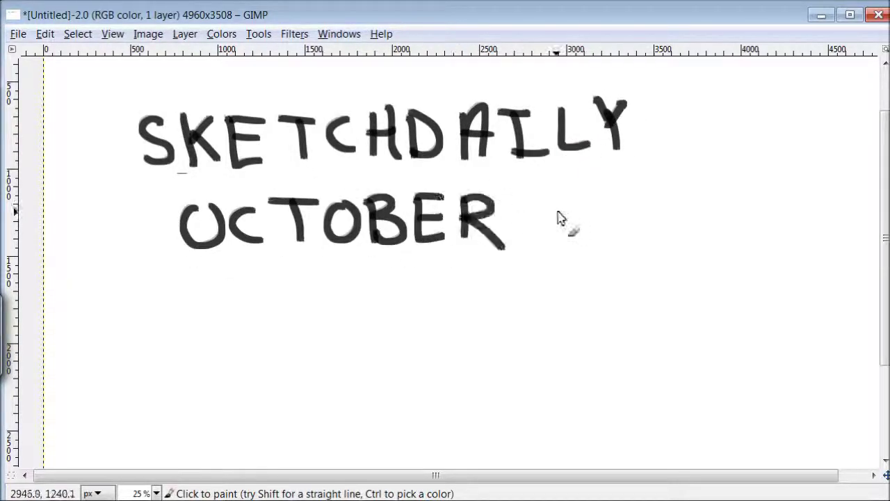
{"action": "left_click_drag", "start_coordinate": [554, 208], "coordinate": [591, 247]}
{"action": "left_click_drag", "start_coordinate": [635, 203], "coordinate": [673, 203]}
{"action": "left_click_drag", "start_coordinate": [687, 202], "coordinate": [713, 257]}
{"action": "left_click_drag", "start_coordinate": [167, 295], "coordinate": [219, 296]}
{"action": "mouse_move", "coordinate": [240, 299]}
{"action": "left_mouse_down"}
{"action": "mouse_move", "coordinate": [236, 341]}
{"action": "mouse_move", "coordinate": [305, 333]}
{"action": "left_mouse_up"}
Letter the artist's name on the third line
{"action": "left_click_drag", "start_coordinate": [346, 297], "coordinate": [347, 340]}
{"action": "left_click_drag", "start_coordinate": [390, 299], "coordinate": [420, 300]}
{"action": "left_click_drag", "start_coordinate": [427, 341], "coordinate": [464, 339]}
{"action": "left_click_drag", "start_coordinate": [471, 296], "coordinate": [488, 339]}
{"action": "left_click_drag", "start_coordinate": [546, 339], "coordinate": [579, 295]}
Doodle a face with glasses, a jaw and wild hair beside the name
{"action": "mouse_move", "coordinate": [666, 321]}
{"action": "left_mouse_down"}
{"action": "mouse_move", "coordinate": [695, 328]}
{"action": "mouse_move", "coordinate": [737, 316]}
{"action": "left_mouse_up"}
{"action": "mouse_move", "coordinate": [660, 337]}
{"action": "left_mouse_down"}
{"action": "mouse_move", "coordinate": [681, 364]}
{"action": "mouse_move", "coordinate": [728, 352]}
{"action": "left_mouse_up"}
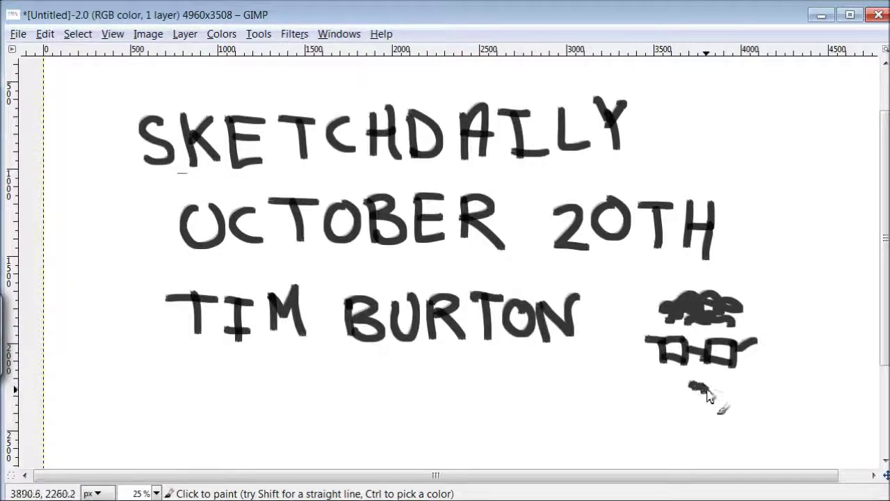
{"action": "left_click_drag", "start_coordinate": [646, 310], "coordinate": [667, 389]}
{"action": "left_click_drag", "start_coordinate": [747, 323], "coordinate": [664, 407]}
{"action": "left_click_drag", "start_coordinate": [647, 306], "coordinate": [744, 264]}
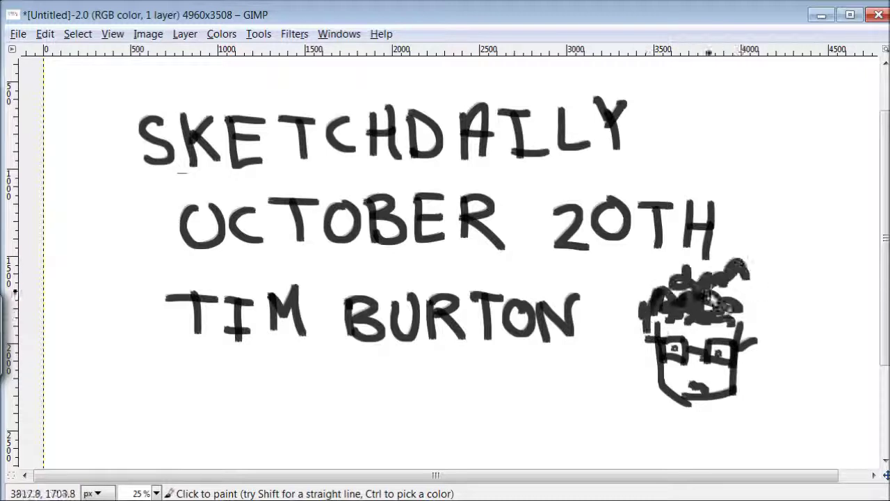
{"action": "left_click_drag", "start_coordinate": [696, 292], "coordinate": [741, 340]}
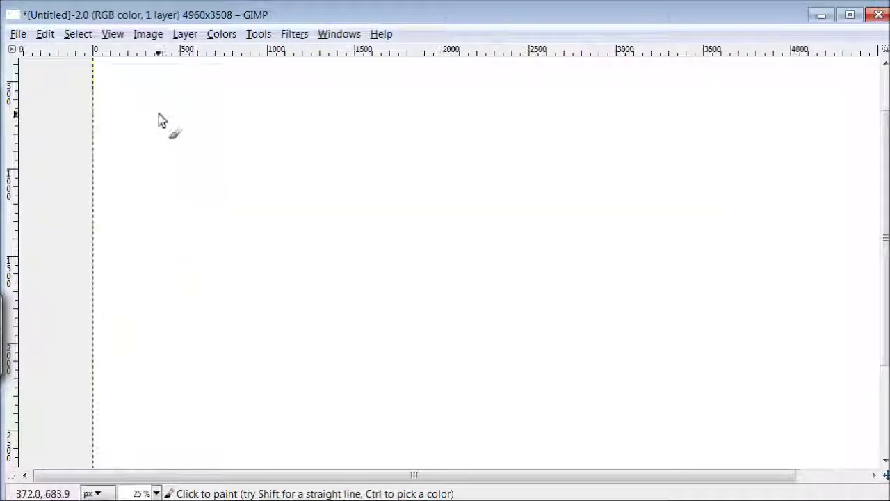
On the cleared canvas, hand-letter 'Inking a recent' across the top
{"action": "mouse_move", "coordinate": [180, 115]}
{"action": "left_mouse_down"}
{"action": "mouse_move", "coordinate": [184, 160]}
{"action": "mouse_move", "coordinate": [265, 157]}
{"action": "left_mouse_up"}
{"action": "left_click_drag", "start_coordinate": [292, 129], "coordinate": [348, 184]}
{"action": "left_click_drag", "start_coordinate": [456, 136], "coordinate": [459, 158]}
{"action": "mouse_move", "coordinate": [532, 160]}
{"action": "left_mouse_down"}
{"action": "mouse_move", "coordinate": [556, 128]}
{"action": "mouse_move", "coordinate": [678, 167]}
{"action": "left_mouse_up"}
{"action": "left_click_drag", "start_coordinate": [707, 110], "coordinate": [703, 167]}
{"action": "left_click_drag", "start_coordinate": [695, 132], "coordinate": [736, 131]}
Write 'sketch I did on' on the second line and begin a third line
{"action": "left_click_drag", "start_coordinate": [187, 209], "coordinate": [163, 239]}
{"action": "mouse_move", "coordinate": [203, 202]}
{"action": "left_mouse_down"}
{"action": "mouse_move", "coordinate": [254, 236]}
{"action": "mouse_move", "coordinate": [313, 240]}
{"action": "left_mouse_up"}
{"action": "left_click_drag", "start_coordinate": [326, 196], "coordinate": [351, 244]}
{"action": "left_click_drag", "start_coordinate": [432, 195], "coordinate": [432, 240]}
{"action": "left_click_drag", "start_coordinate": [539, 222], "coordinate": [605, 240]}
{"action": "left_click_drag", "start_coordinate": [617, 191], "coordinate": [615, 247]}
{"action": "left_click_drag", "start_coordinate": [671, 222], "coordinate": [730, 247]}
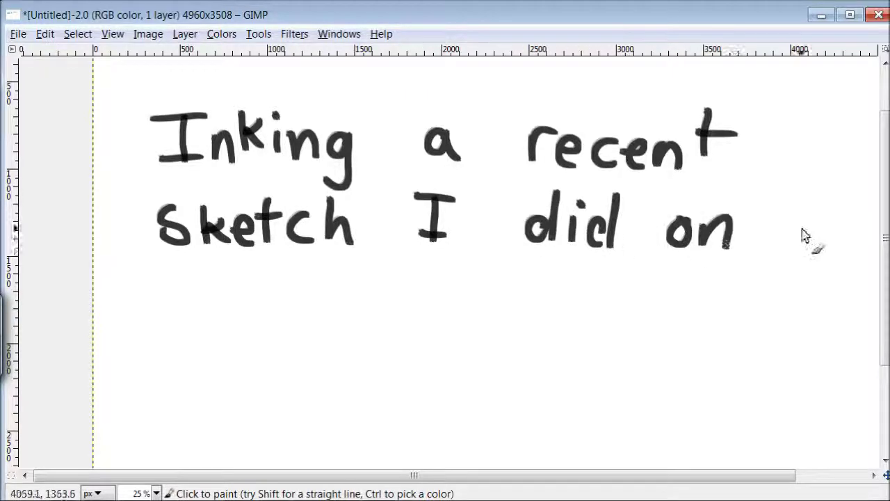
{"action": "left_click_drag", "start_coordinate": [782, 198], "coordinate": [845, 250]}
{"action": "mouse_move", "coordinate": [187, 285]}
{"action": "left_mouse_down"}
{"action": "mouse_move", "coordinate": [164, 327]}
{"action": "mouse_move", "coordinate": [553, 327]}
{"action": "mouse_move", "coordinate": [605, 310]}
{"action": "left_mouse_up"}
Ink both arms of the V-shaped tree and the small tree's trunk and branches
{"action": "left_click_drag", "start_coordinate": [617, 306], "coordinate": [618, 330]}
{"action": "left_click_drag", "start_coordinate": [629, 305], "coordinate": [657, 331]}
{"action": "mouse_move", "coordinate": [445, 292]}
{"action": "left_mouse_down"}
{"action": "mouse_move", "coordinate": [457, 327]}
{"action": "mouse_move", "coordinate": [441, 360]}
{"action": "left_mouse_up"}
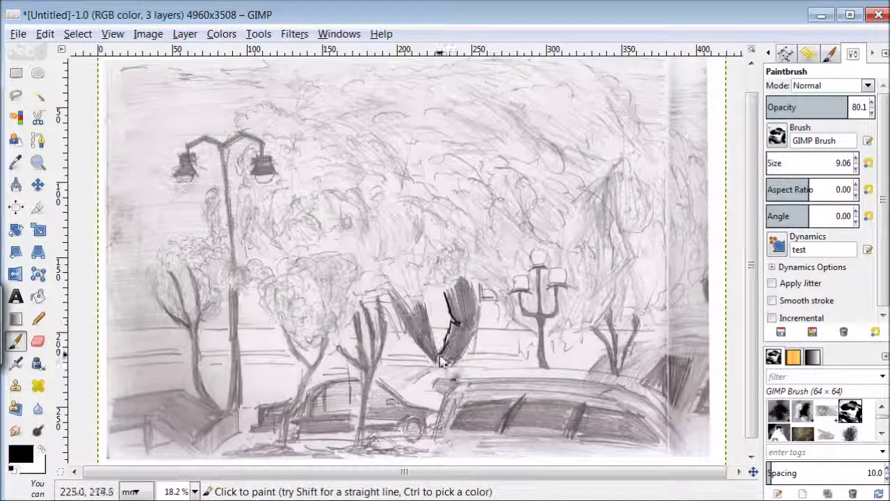
{"action": "left_click_drag", "start_coordinate": [479, 322], "coordinate": [453, 365]}
{"action": "left_click_drag", "start_coordinate": [415, 306], "coordinate": [451, 367]}
{"action": "left_click_drag", "start_coordinate": [390, 290], "coordinate": [435, 362]}
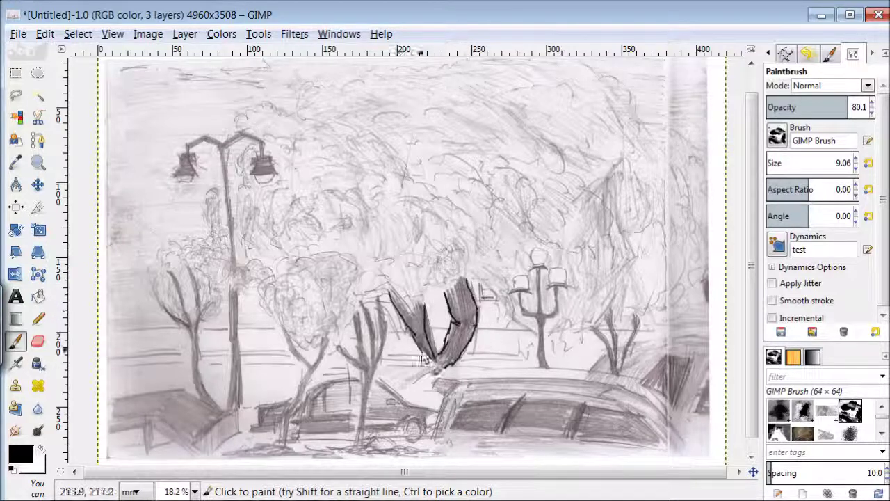
{"action": "left_click_drag", "start_coordinate": [365, 369], "coordinate": [356, 311]}
{"action": "mouse_move", "coordinate": [332, 346]}
{"action": "left_mouse_down"}
{"action": "mouse_move", "coordinate": [365, 367]}
{"action": "mouse_move", "coordinate": [372, 316]}
{"action": "mouse_move", "coordinate": [359, 445]}
{"action": "mouse_move", "coordinate": [411, 459]}
{"action": "mouse_move", "coordinate": [301, 456]}
{"action": "mouse_move", "coordinate": [400, 451]}
{"action": "left_mouse_up"}
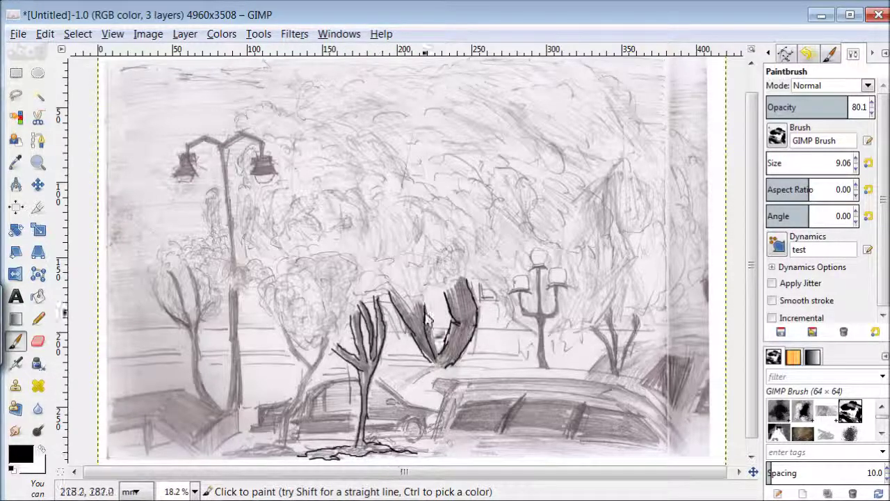
Ink the roofs, windows, wheels and edges of the left and right cars
{"action": "mouse_move", "coordinate": [395, 407]}
{"action": "left_mouse_down"}
{"action": "mouse_move", "coordinate": [376, 389]}
{"action": "mouse_move", "coordinate": [431, 409]}
{"action": "mouse_move", "coordinate": [393, 407]}
{"action": "left_mouse_up"}
{"action": "mouse_move", "coordinate": [306, 411]}
{"action": "left_mouse_down"}
{"action": "mouse_move", "coordinate": [353, 380]}
{"action": "mouse_move", "coordinate": [317, 412]}
{"action": "mouse_move", "coordinate": [326, 412]}
{"action": "mouse_move", "coordinate": [285, 410]}
{"action": "mouse_move", "coordinate": [258, 424]}
{"action": "mouse_move", "coordinate": [260, 437]}
{"action": "mouse_move", "coordinate": [301, 447]}
{"action": "mouse_move", "coordinate": [300, 436]}
{"action": "left_mouse_up"}
{"action": "mouse_move", "coordinate": [372, 442]}
{"action": "left_mouse_down"}
{"action": "mouse_move", "coordinate": [429, 424]}
{"action": "mouse_move", "coordinate": [445, 390]}
{"action": "left_mouse_up"}
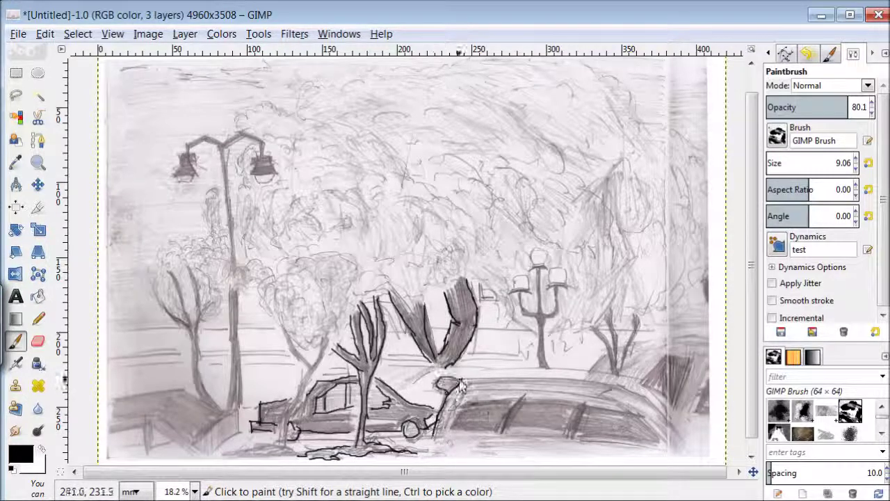
{"action": "mouse_move", "coordinate": [508, 409]}
{"action": "left_mouse_down"}
{"action": "mouse_move", "coordinate": [455, 410]}
{"action": "mouse_move", "coordinate": [499, 436]}
{"action": "left_mouse_up"}
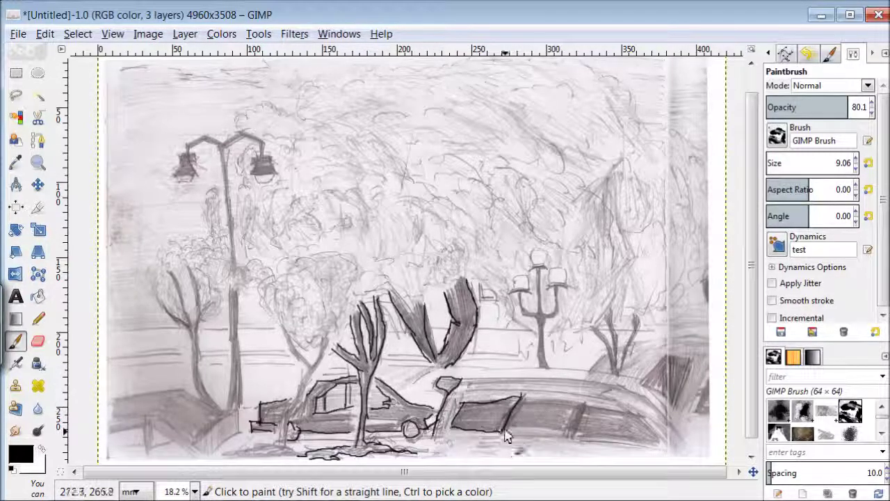
{"action": "mouse_move", "coordinate": [559, 407]}
{"action": "left_mouse_down"}
{"action": "mouse_move", "coordinate": [515, 433]}
{"action": "mouse_move", "coordinate": [612, 410]}
{"action": "mouse_move", "coordinate": [660, 441]}
{"action": "mouse_move", "coordinate": [570, 435]}
{"action": "left_mouse_up"}
{"action": "mouse_move", "coordinate": [680, 441]}
{"action": "left_mouse_down"}
{"action": "mouse_move", "coordinate": [634, 395]}
{"action": "mouse_move", "coordinate": [455, 391]}
{"action": "mouse_move", "coordinate": [595, 369]}
{"action": "left_mouse_up"}
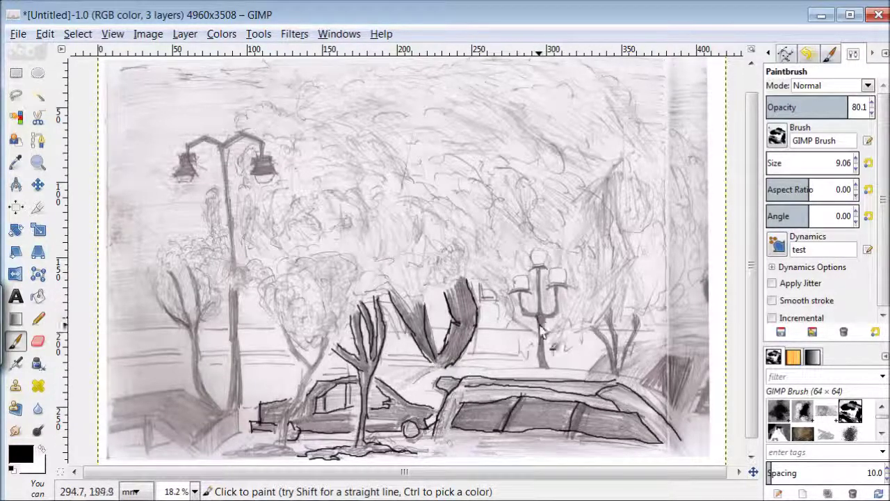
Switch to GIMP Brush #1 and ink the middle lamp post and the foliage above the V-tree
{"action": "left_click", "coordinate": [777, 135]}
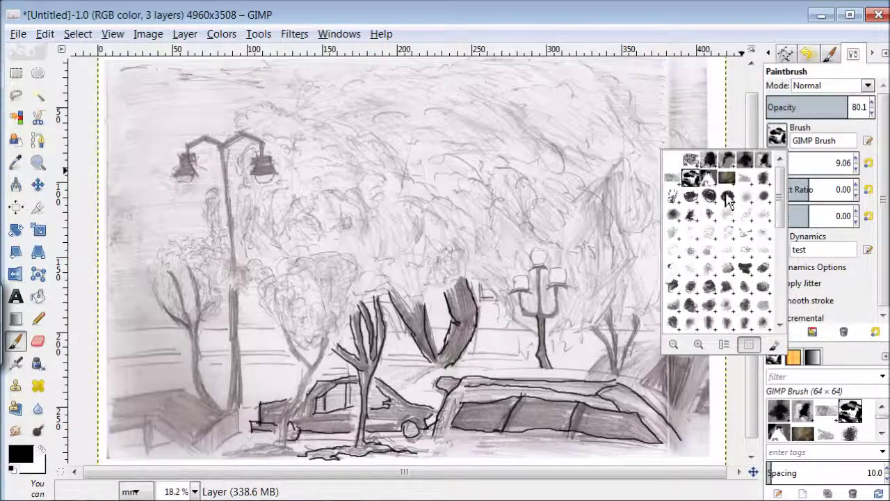
{"action": "left_click", "coordinate": [709, 160]}
{"action": "mouse_move", "coordinate": [534, 276]}
{"action": "left_mouse_down"}
{"action": "mouse_move", "coordinate": [543, 306]}
{"action": "mouse_move", "coordinate": [550, 301]}
{"action": "mouse_move", "coordinate": [561, 315]}
{"action": "mouse_move", "coordinate": [526, 316]}
{"action": "left_mouse_up"}
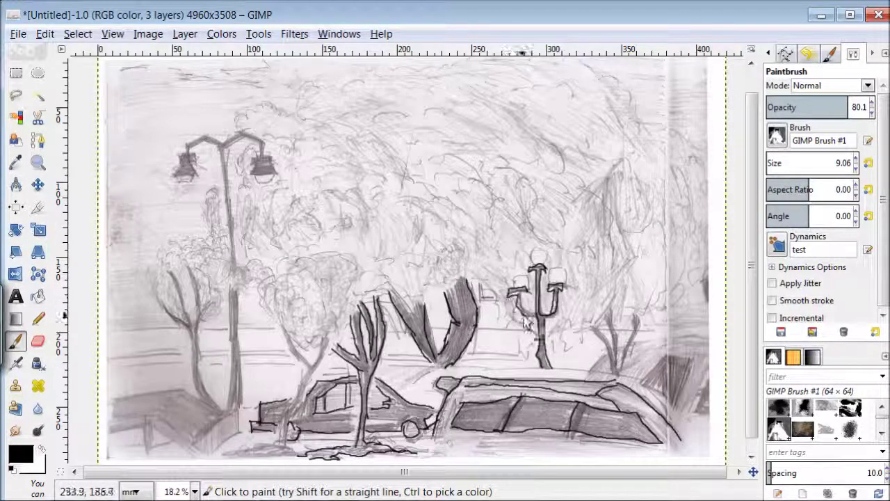
{"action": "mouse_move", "coordinate": [463, 275]}
{"action": "left_mouse_down"}
{"action": "mouse_move", "coordinate": [434, 299]}
{"action": "mouse_move", "coordinate": [455, 240]}
{"action": "mouse_move", "coordinate": [459, 247]}
{"action": "left_mouse_up"}
{"action": "left_click_drag", "start_coordinate": [402, 205], "coordinate": [421, 237]}
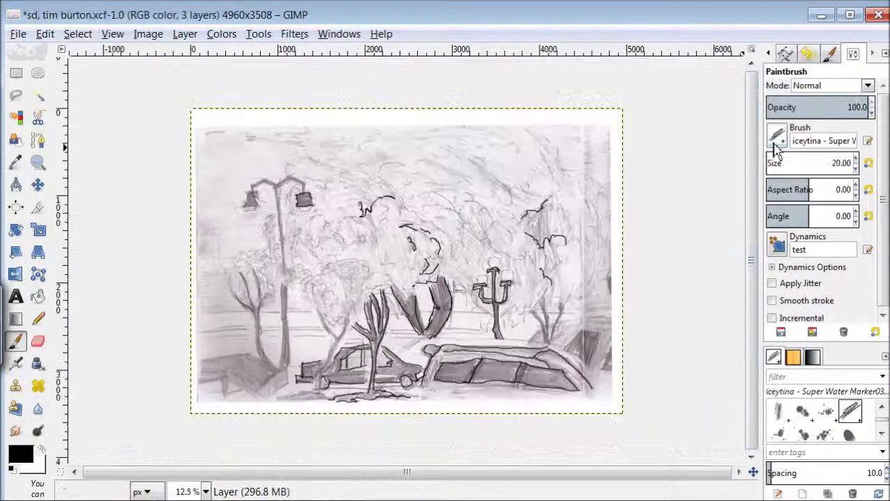
{"action": "left_click", "coordinate": [777, 134]}
Zoom to 22.5% on the left lamp post and set the Paintbrush size to 9.06
{"action": "left_click", "coordinate": [675, 155]}
{"action": "left_click", "coordinate": [38, 162]}
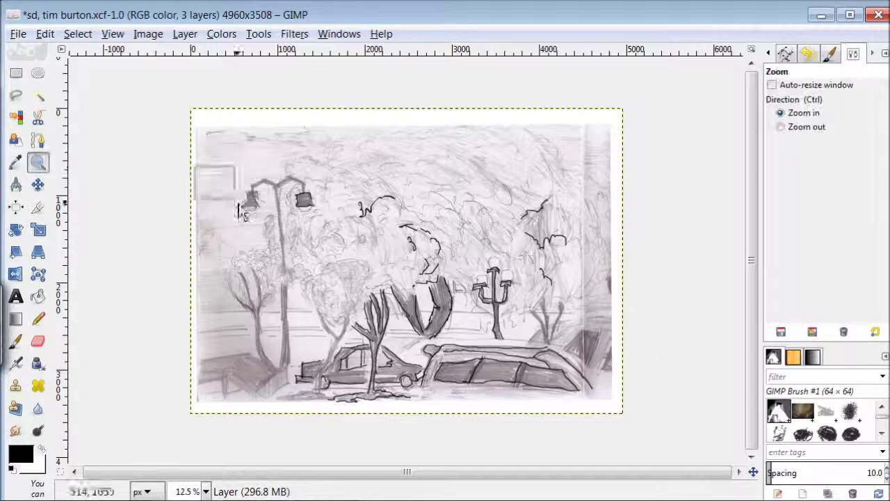
{"action": "left_click_drag", "start_coordinate": [209, 173], "coordinate": [383, 393]}
{"action": "key", "text": "p"}
{"action": "scroll", "coordinate": [389, 123], "scroll_direction": "up", "scroll_amount": 1}
{"action": "left_click_drag", "start_coordinate": [418, 143], "coordinate": [437, 146]}
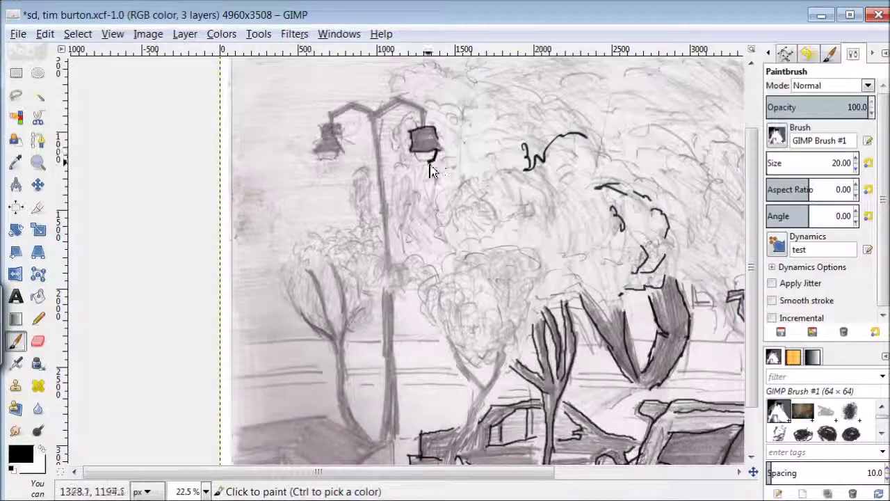
{"action": "left_click_drag", "start_coordinate": [772, 161], "coordinate": [768, 167]}
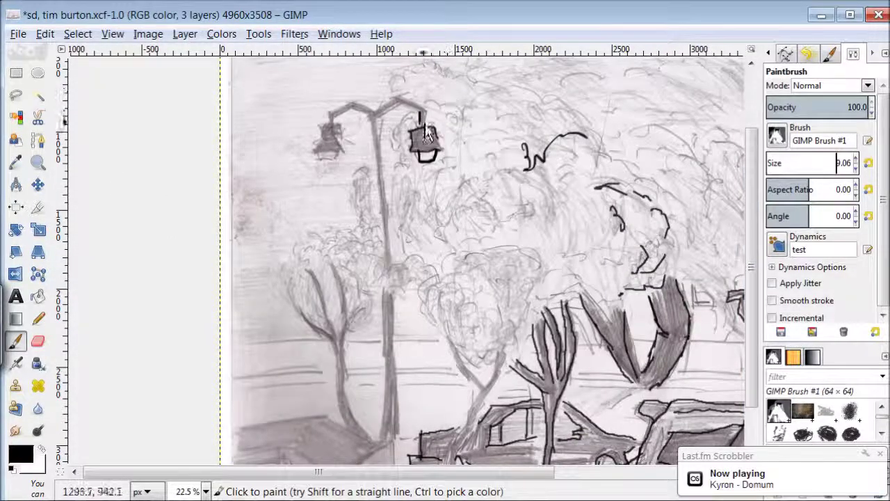
Ink the double lamp post's arms and pole, plus the left tree's branches and trunk
{"action": "left_click_drag", "start_coordinate": [424, 119], "coordinate": [325, 118]}
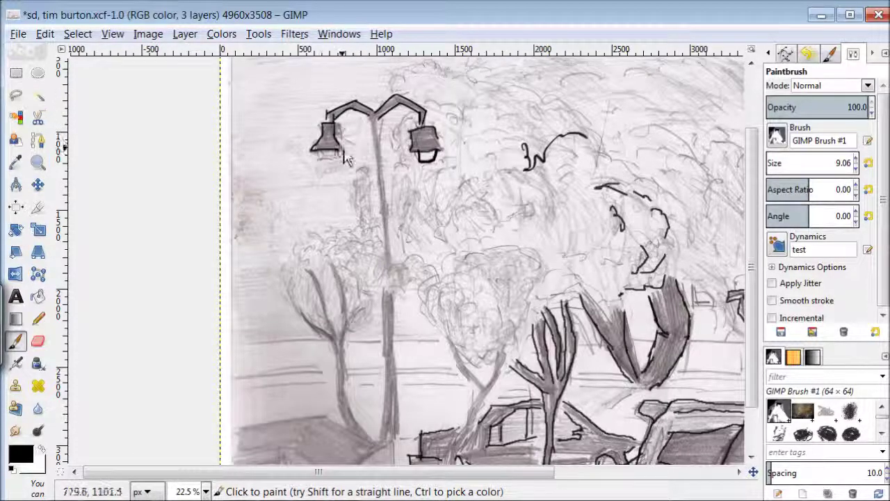
{"action": "left_click_drag", "start_coordinate": [379, 165], "coordinate": [381, 254]}
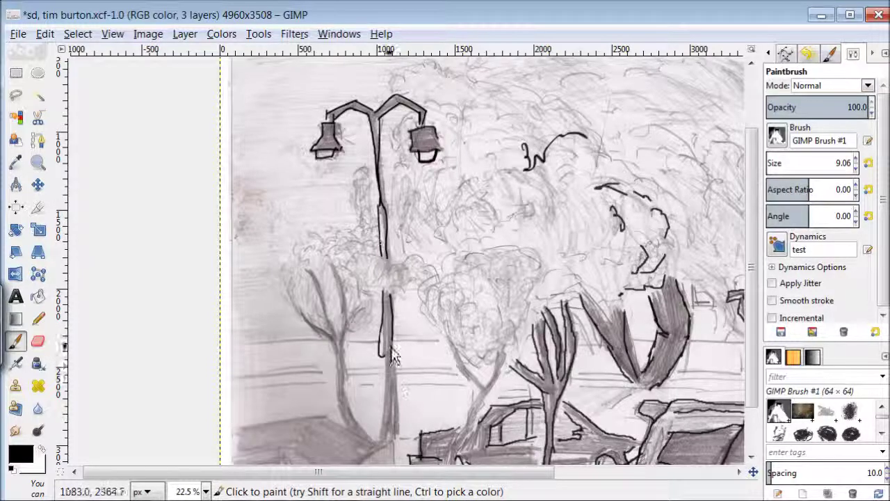
{"action": "left_click_drag", "start_coordinate": [382, 375], "coordinate": [384, 445]}
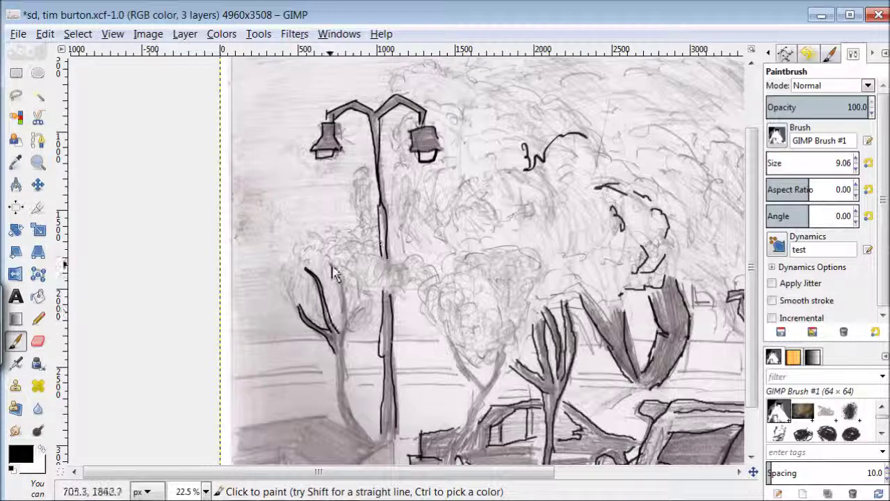
{"action": "left_click_drag", "start_coordinate": [332, 267], "coordinate": [348, 338]}
{"action": "left_click_drag", "start_coordinate": [366, 304], "coordinate": [350, 374]}
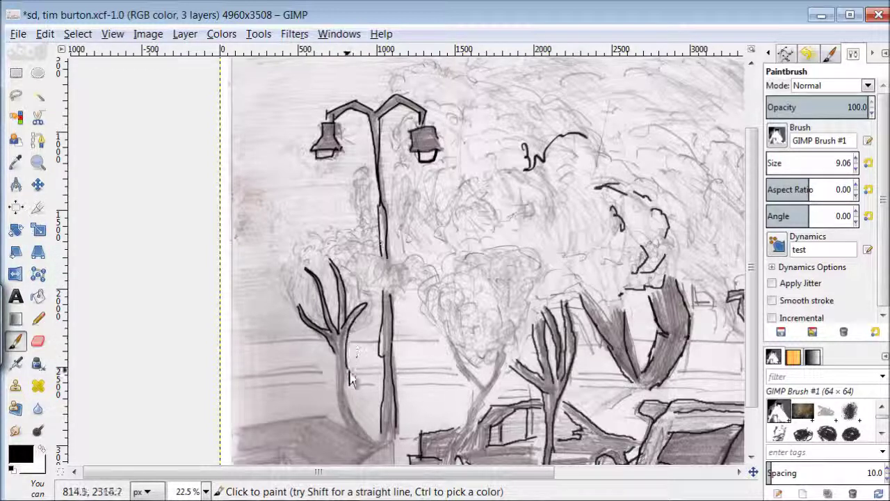
{"action": "left_click_drag", "start_coordinate": [340, 406], "coordinate": [349, 416]}
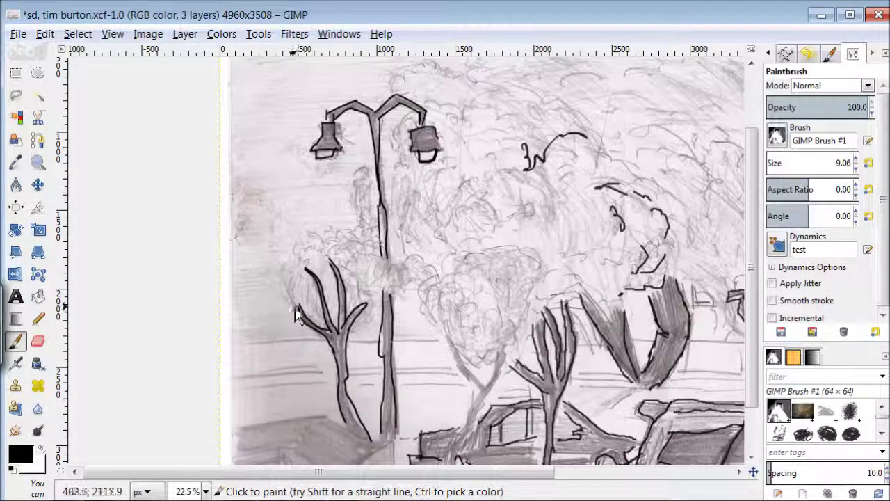
Outline the scalloped foliage and trunk edges of the left and middle trees
{"action": "left_click_drag", "start_coordinate": [285, 269], "coordinate": [332, 235]}
{"action": "mouse_move", "coordinate": [405, 292]}
{"action": "left_mouse_down"}
{"action": "mouse_move", "coordinate": [359, 246]}
{"action": "mouse_move", "coordinate": [352, 171]}
{"action": "left_mouse_up"}
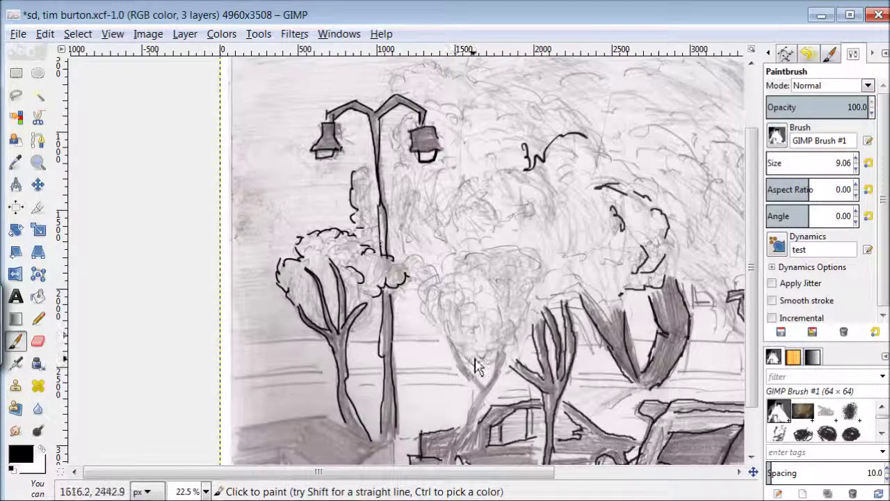
{"action": "left_click_drag", "start_coordinate": [444, 334], "coordinate": [471, 375]}
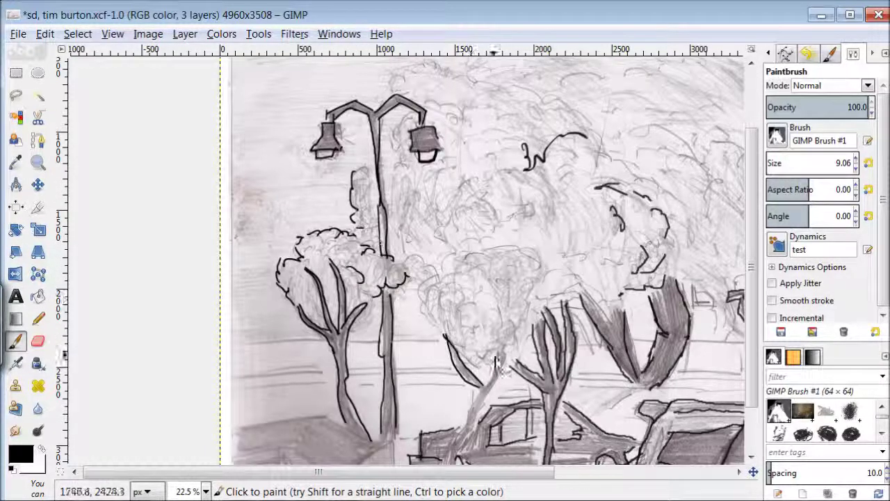
{"action": "left_click_drag", "start_coordinate": [474, 415], "coordinate": [499, 355]}
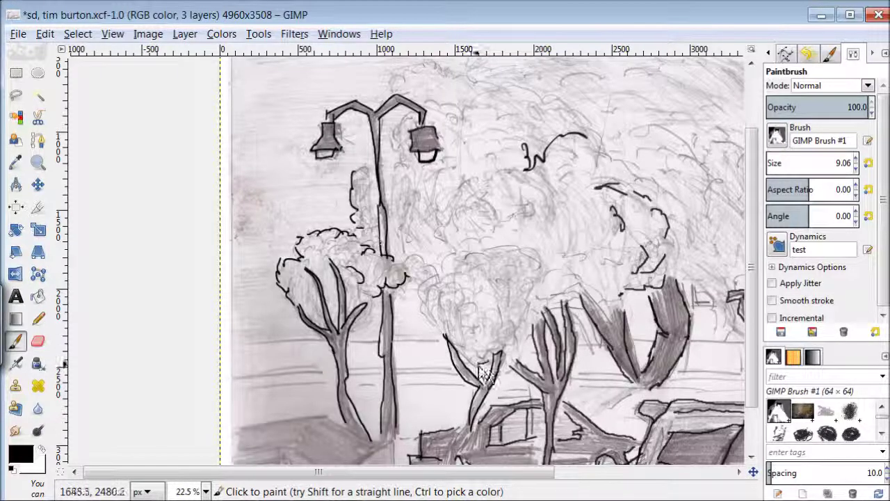
{"action": "left_click_drag", "start_coordinate": [535, 315], "coordinate": [533, 258]}
{"action": "left_click_drag", "start_coordinate": [381, 356], "coordinate": [380, 306]}
{"action": "mouse_move", "coordinate": [341, 251]}
{"action": "left_mouse_down"}
{"action": "mouse_move", "coordinate": [426, 275]}
{"action": "mouse_move", "coordinate": [445, 341]}
{"action": "left_mouse_up"}
{"action": "left_click_drag", "start_coordinate": [457, 263], "coordinate": [493, 316]}
{"action": "mouse_move", "coordinate": [448, 284]}
{"action": "left_mouse_down"}
{"action": "mouse_move", "coordinate": [490, 299]}
{"action": "mouse_move", "coordinate": [507, 327]}
{"action": "left_mouse_up"}
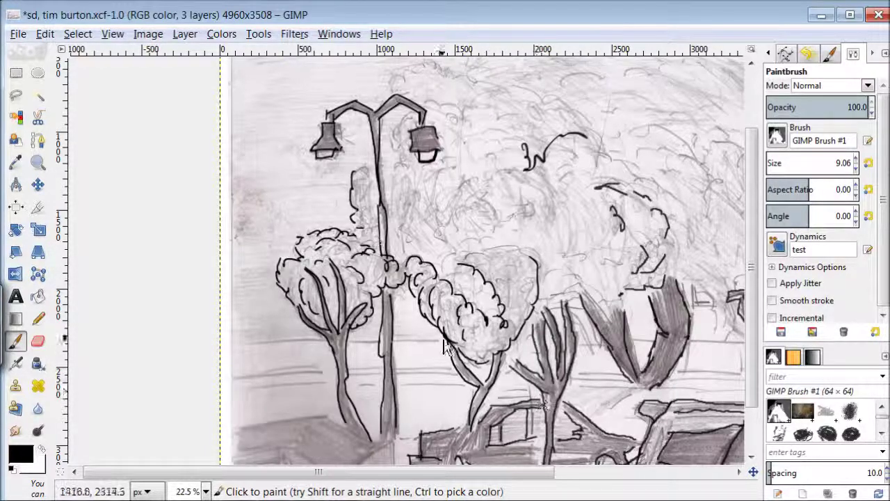
Ink the horizontal railing lines across the street
{"action": "left_click_drag", "start_coordinate": [316, 365], "coordinate": [233, 376]}
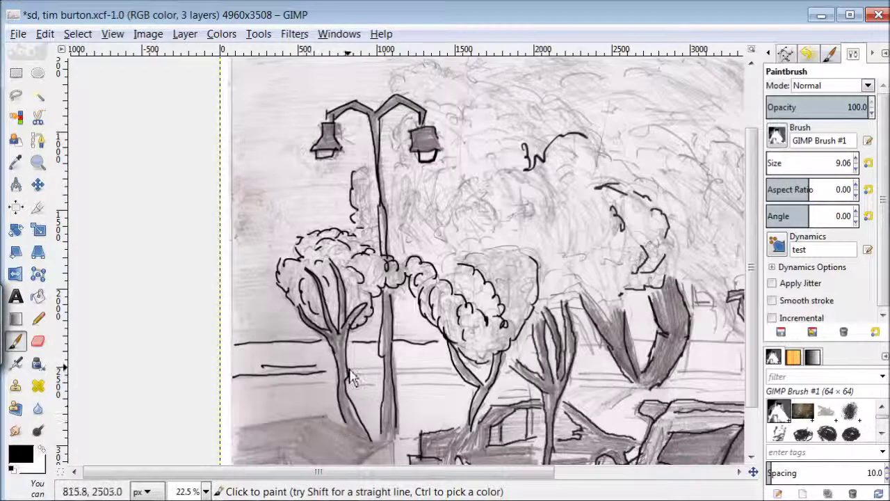
{"action": "left_click_drag", "start_coordinate": [496, 391], "coordinate": [514, 393]}
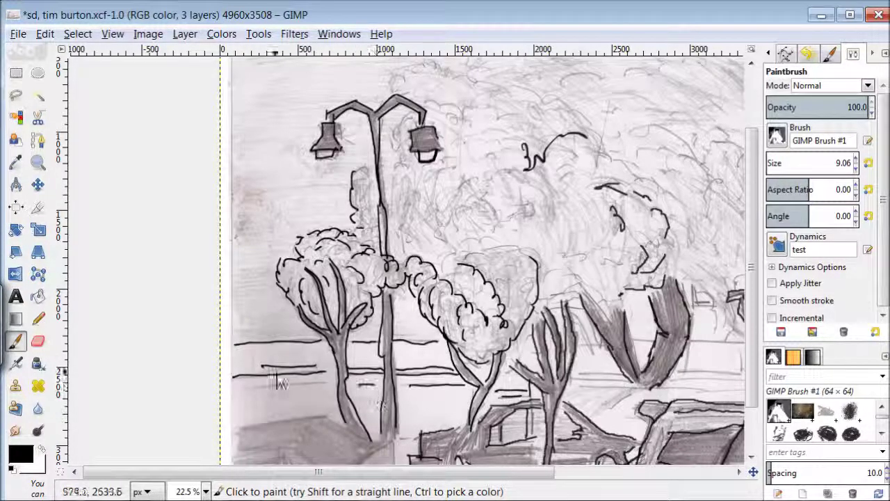
{"action": "left_click_drag", "start_coordinate": [334, 472], "coordinate": [450, 472]}
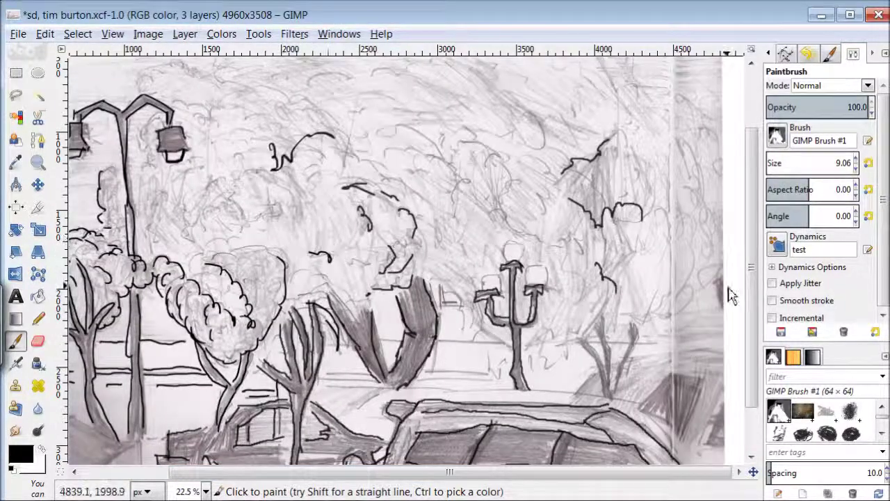
Ink the small tree trunk, the right car's corner and a bumpy canopy line over the left trees
{"action": "left_click_drag", "start_coordinate": [592, 360], "coordinate": [595, 380]}
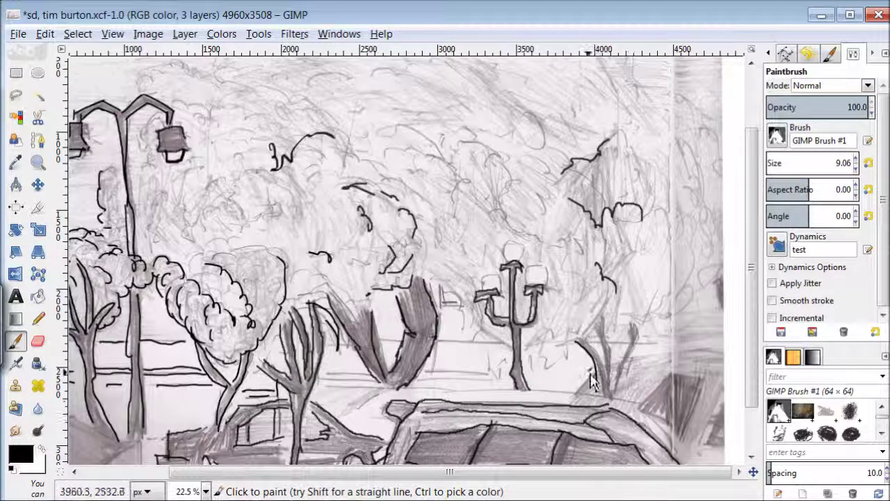
{"action": "left_click_drag", "start_coordinate": [723, 395], "coordinate": [711, 438]}
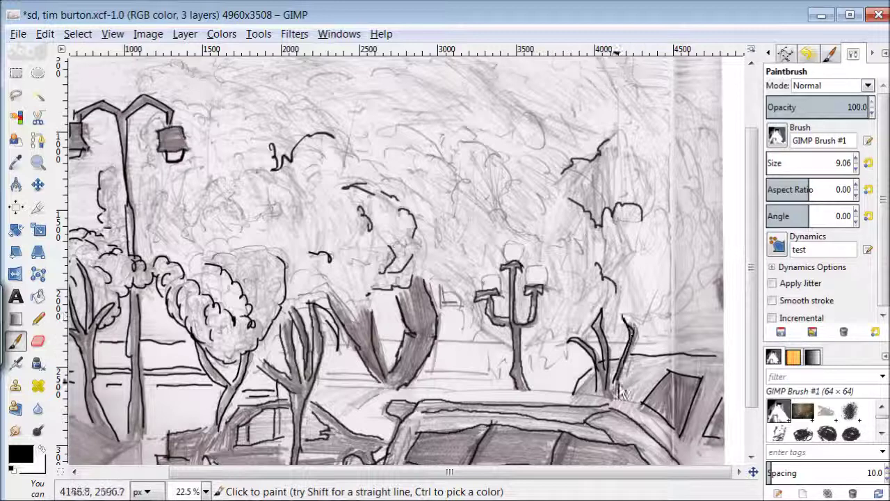
{"action": "scroll", "coordinate": [755, 375], "scroll_direction": "up", "scroll_amount": 3}
{"action": "left_click_drag", "start_coordinate": [160, 154], "coordinate": [327, 198]}
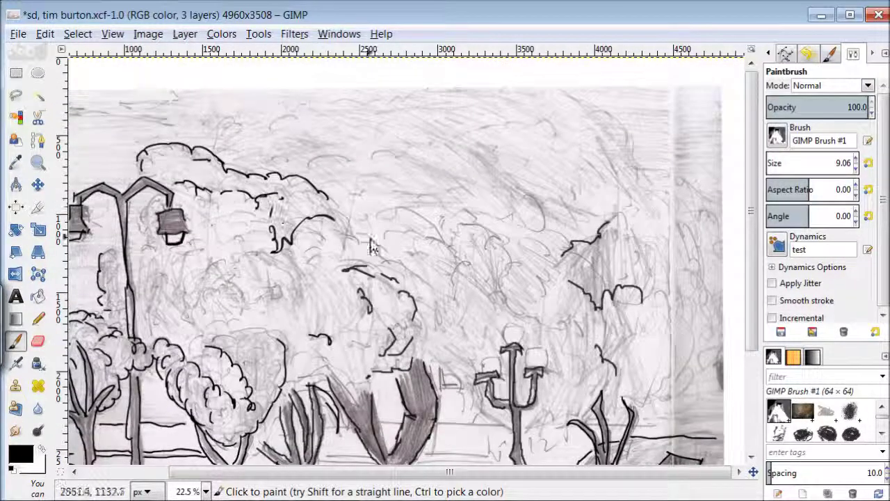
{"action": "mouse_move", "coordinate": [445, 387]}
{"action": "left_mouse_down"}
{"action": "mouse_move", "coordinate": [450, 432]}
{"action": "mouse_move", "coordinate": [490, 431]}
{"action": "mouse_move", "coordinate": [494, 440]}
{"action": "left_mouse_up"}
Outline the top of the left-centre bush and the middle trees' foliage
{"action": "scroll", "coordinate": [487, 464], "scroll_direction": "down", "scroll_amount": 2}
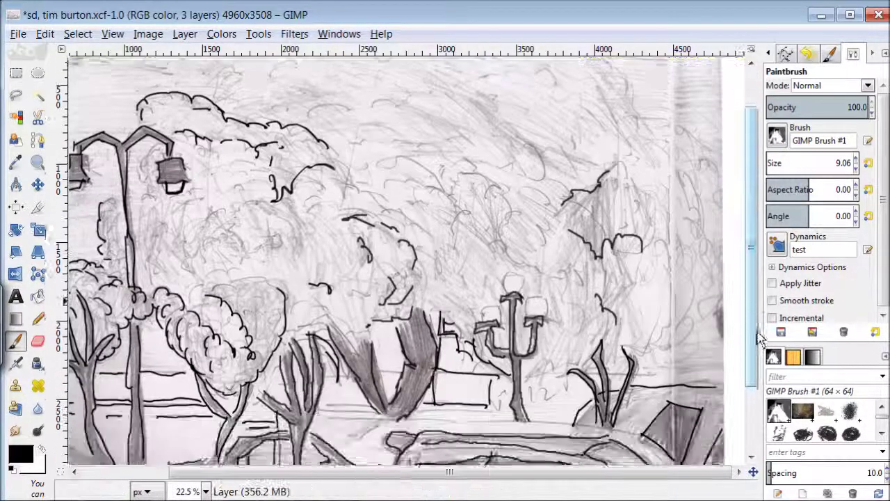
{"action": "scroll", "coordinate": [445, 438], "scroll_direction": "down", "scroll_amount": 1}
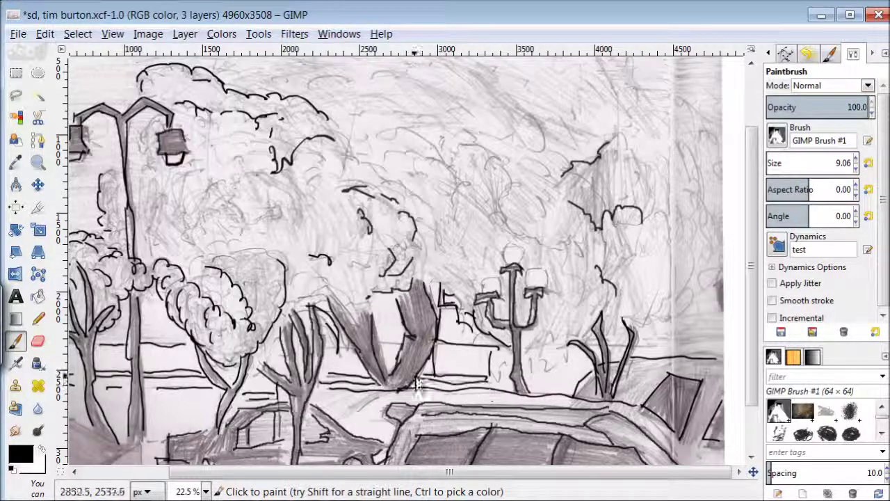
{"action": "mouse_move", "coordinate": [234, 270]}
{"action": "left_mouse_down"}
{"action": "mouse_move", "coordinate": [240, 230]}
{"action": "mouse_move", "coordinate": [189, 228]}
{"action": "left_mouse_up"}
{"action": "mouse_move", "coordinate": [336, 315]}
{"action": "left_mouse_down"}
{"action": "mouse_move", "coordinate": [299, 338]}
{"action": "mouse_move", "coordinate": [379, 267]}
{"action": "mouse_move", "coordinate": [444, 302]}
{"action": "mouse_move", "coordinate": [455, 273]}
{"action": "mouse_move", "coordinate": [459, 285]}
{"action": "mouse_move", "coordinate": [497, 306]}
{"action": "mouse_move", "coordinate": [518, 257]}
{"action": "left_mouse_up"}
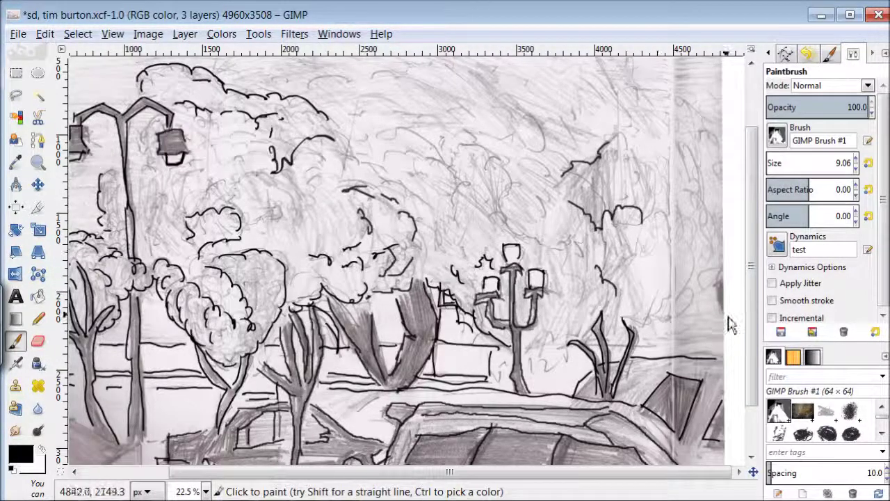
Trace scalloped outlines around the upper-middle canopy and extend a trunk line
{"action": "scroll", "coordinate": [661, 209], "scroll_direction": "up", "scroll_amount": 3}
{"action": "left_click_drag", "start_coordinate": [576, 103], "coordinate": [636, 158]}
{"action": "mouse_move", "coordinate": [573, 147]}
{"action": "left_mouse_down"}
{"action": "mouse_move", "coordinate": [535, 125]}
{"action": "mouse_move", "coordinate": [470, 134]}
{"action": "left_mouse_up"}
{"action": "left_click_drag", "start_coordinate": [480, 154], "coordinate": [560, 229]}
{"action": "left_click_drag", "start_coordinate": [457, 216], "coordinate": [518, 275]}
{"action": "left_click_drag", "start_coordinate": [530, 240], "coordinate": [549, 289]}
{"action": "left_click_drag", "start_coordinate": [393, 209], "coordinate": [501, 302]}
{"action": "left_click_drag", "start_coordinate": [358, 207], "coordinate": [368, 217]}
Add scalloped outlines across the tops of the upper tree canopies
{"action": "left_click_drag", "start_coordinate": [306, 163], "coordinate": [440, 143]}
{"action": "left_click_drag", "start_coordinate": [262, 128], "coordinate": [296, 113]}
{"action": "left_click_drag", "start_coordinate": [217, 127], "coordinate": [247, 121]}
{"action": "left_click_drag", "start_coordinate": [309, 111], "coordinate": [411, 104]}
{"action": "left_click_drag", "start_coordinate": [424, 106], "coordinate": [487, 101]}
{"action": "left_click_drag", "start_coordinate": [129, 117], "coordinate": [168, 119]}
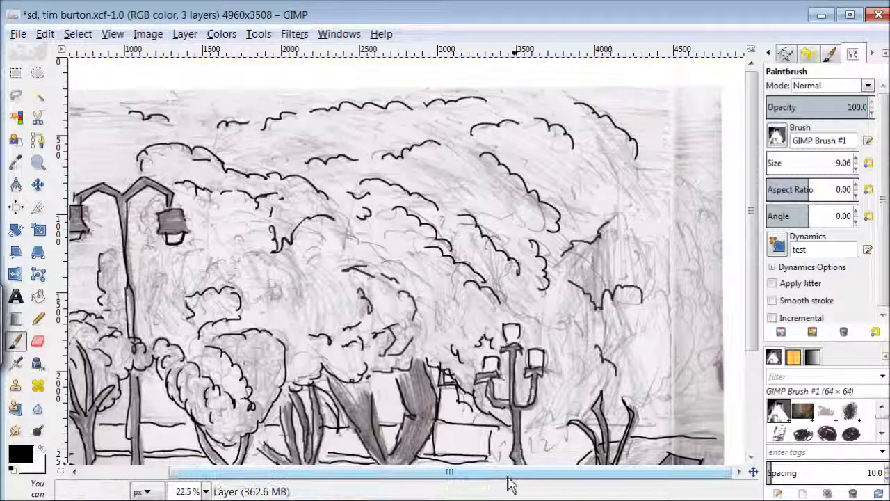
{"action": "key", "text": "z"}
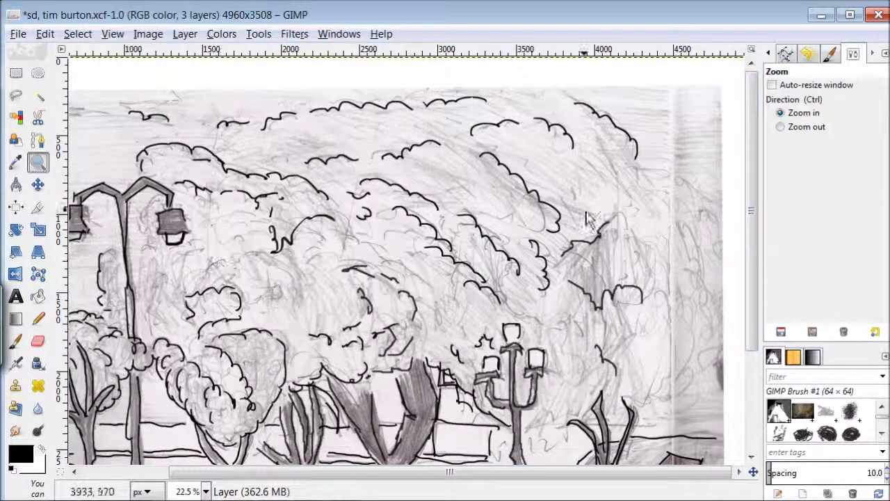
{"action": "key", "text": "minus"}
{"action": "key", "text": "minus"}
{"action": "left_click", "coordinate": [777, 155]}
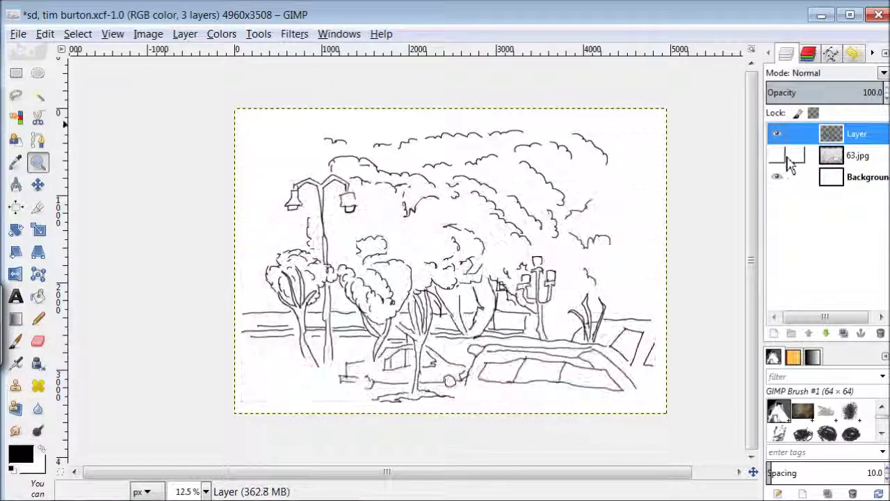
{"action": "scroll", "coordinate": [375, 409], "scroll_direction": "down", "scroll_amount": 5}
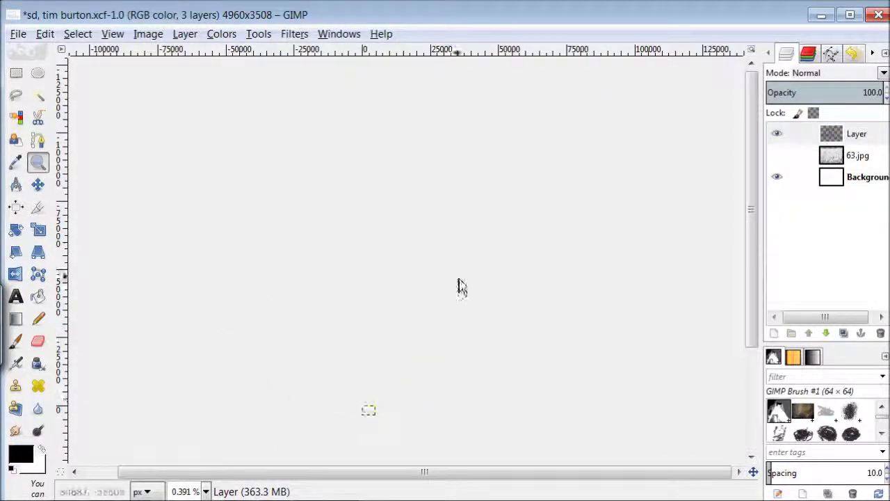
{"action": "left_click", "coordinate": [853, 53]}
{"action": "scroll", "coordinate": [374, 417], "scroll_direction": "up", "scroll_amount": 4}
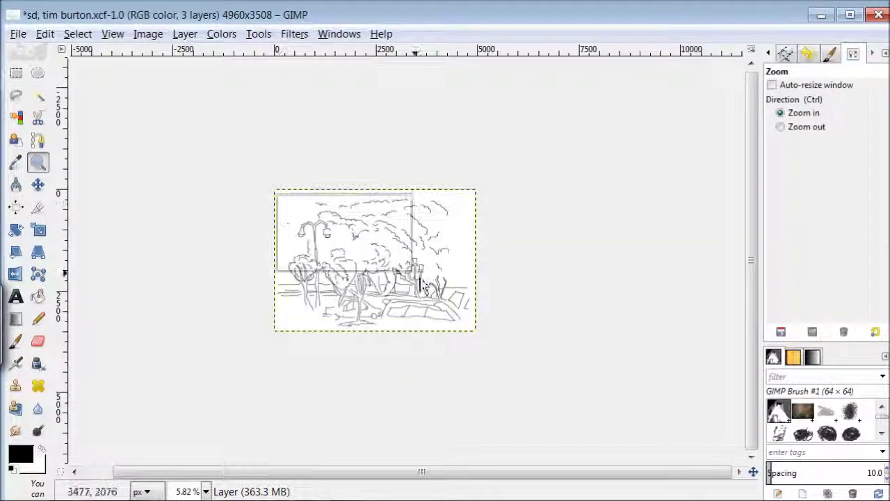
{"action": "scroll", "coordinate": [374, 417], "scroll_direction": "up", "scroll_amount": 2}
{"action": "scroll", "coordinate": [753, 327], "scroll_direction": "down", "scroll_amount": 2}
{"action": "left_click", "coordinate": [15, 341]}
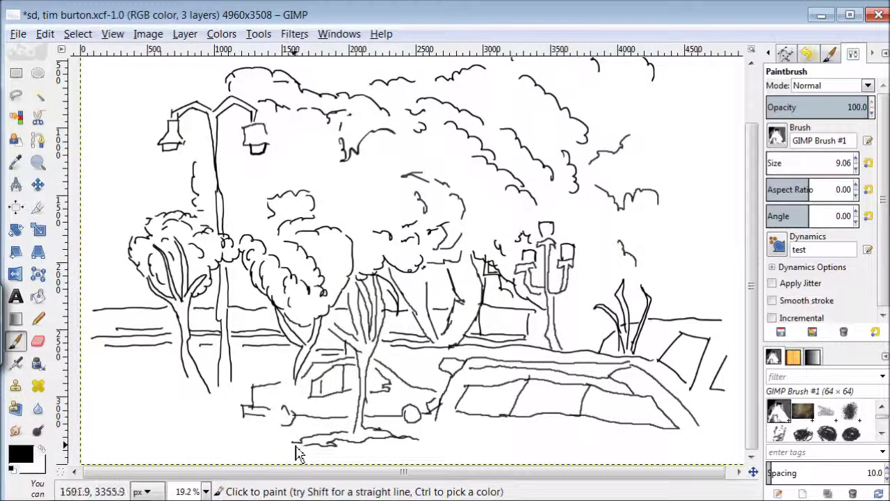
{"action": "left_click", "coordinate": [788, 54]}
{"action": "left_click", "coordinate": [777, 155]}
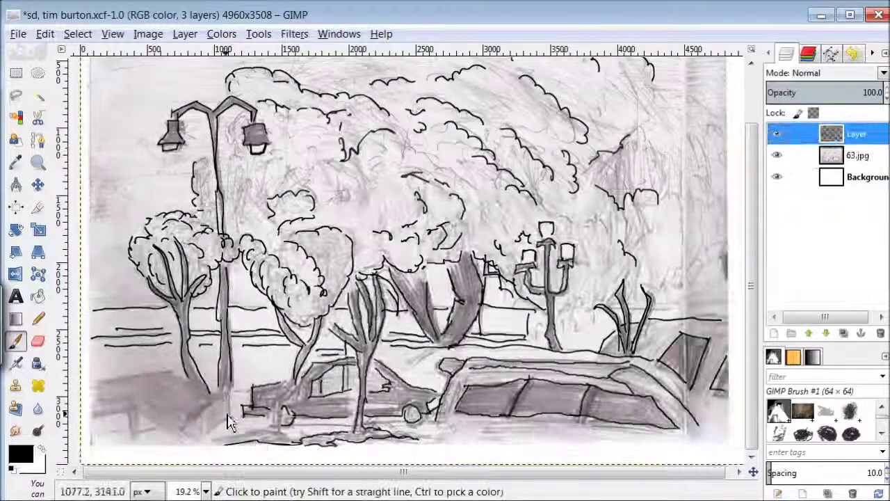
Ink the tree base and trunk lines, the box's left side and bottom edge, and the ground line under the car
{"action": "mouse_move", "coordinate": [230, 394]}
{"action": "left_mouse_down"}
{"action": "mouse_move", "coordinate": [201, 431]}
{"action": "mouse_move", "coordinate": [183, 374]}
{"action": "mouse_move", "coordinate": [134, 397]}
{"action": "mouse_move", "coordinate": [183, 427]}
{"action": "left_mouse_up"}
{"action": "mouse_move", "coordinate": [135, 400]}
{"action": "left_mouse_down"}
{"action": "mouse_move", "coordinate": [92, 403]}
{"action": "mouse_move", "coordinate": [127, 438]}
{"action": "left_mouse_up"}
{"action": "left_click_drag", "start_coordinate": [201, 438], "coordinate": [249, 436]}
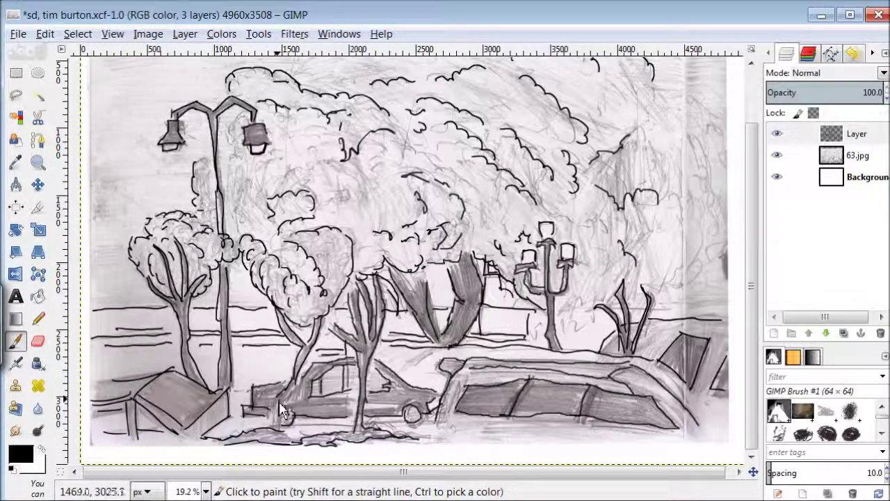
{"action": "left_click_drag", "start_coordinate": [471, 440], "coordinate": [678, 427]}
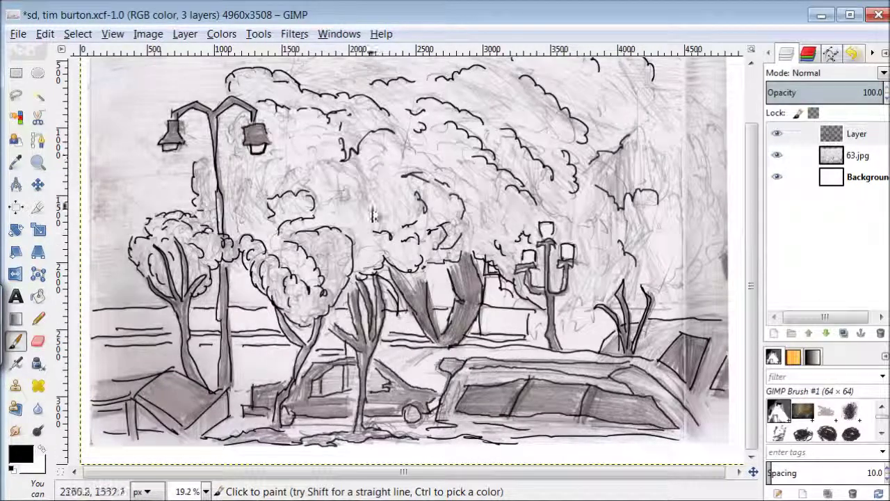
Ink scalloped cloud outlines across the right, left and top of the drawing
{"action": "left_click_drag", "start_coordinate": [683, 145], "coordinate": [713, 216]}
{"action": "mouse_move", "coordinate": [666, 199]}
{"action": "left_mouse_down"}
{"action": "mouse_move", "coordinate": [685, 293]}
{"action": "mouse_move", "coordinate": [706, 287]}
{"action": "left_mouse_up"}
{"action": "left_click_drag", "start_coordinate": [654, 99], "coordinate": [683, 132]}
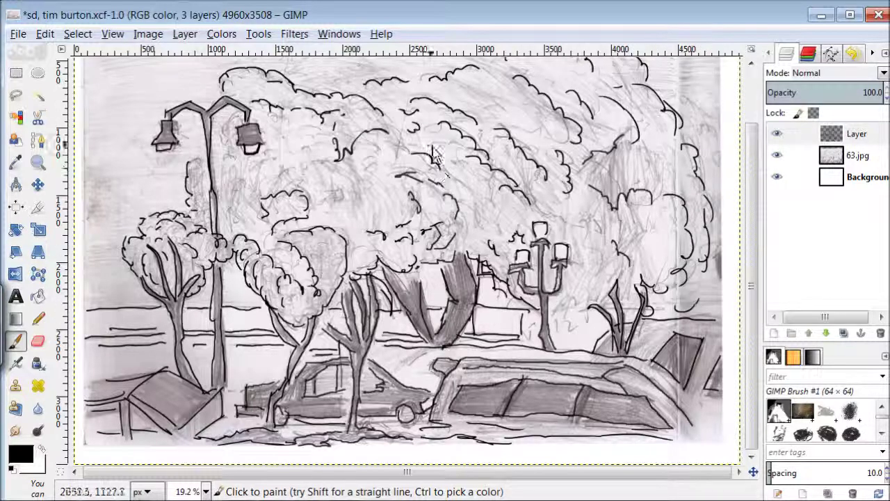
{"action": "left_click_drag", "start_coordinate": [244, 166], "coordinate": [245, 224]}
{"action": "left_click_drag", "start_coordinate": [276, 169], "coordinate": [361, 240]}
{"action": "left_click_drag", "start_coordinate": [299, 160], "coordinate": [376, 264]}
{"action": "left_click_drag", "start_coordinate": [335, 153], "coordinate": [390, 188]}
{"action": "left_click_drag", "start_coordinate": [750, 239], "coordinate": [750, 186]}
{"action": "mouse_move", "coordinate": [310, 110]}
{"action": "left_mouse_down"}
{"action": "mouse_move", "coordinate": [289, 131]}
{"action": "mouse_move", "coordinate": [425, 124]}
{"action": "left_mouse_up"}
{"action": "left_click_drag", "start_coordinate": [536, 105], "coordinate": [557, 94]}
{"action": "mouse_move", "coordinate": [162, 104]}
{"action": "left_mouse_down"}
{"action": "mouse_move", "coordinate": [187, 106]}
{"action": "mouse_move", "coordinate": [183, 162]}
{"action": "left_mouse_up"}
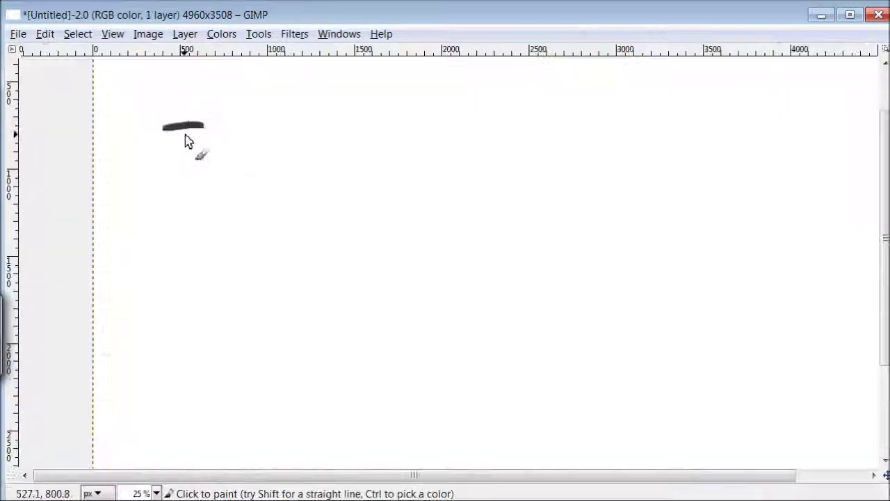
Hand-letter 'INKIN DONE.' on the first line of the blank canvas
{"action": "mouse_move", "coordinate": [167, 161]}
{"action": "left_mouse_down"}
{"action": "mouse_move", "coordinate": [203, 160]}
{"action": "mouse_move", "coordinate": [236, 120]}
{"action": "left_mouse_up"}
{"action": "left_click_drag", "start_coordinate": [249, 120], "coordinate": [247, 157]}
{"action": "left_click_drag", "start_coordinate": [281, 119], "coordinate": [290, 157]}
{"action": "mouse_move", "coordinate": [323, 160]}
{"action": "left_mouse_down"}
{"action": "mouse_move", "coordinate": [354, 108]}
{"action": "mouse_move", "coordinate": [398, 154]}
{"action": "left_mouse_up"}
{"action": "left_click_drag", "start_coordinate": [449, 111], "coordinate": [446, 114]}
{"action": "left_click_drag", "start_coordinate": [471, 154], "coordinate": [501, 112]}
{"action": "left_click_drag", "start_coordinate": [543, 120], "coordinate": [546, 159]}
{"action": "left_click", "coordinate": [558, 154]}
Hand-letter 'NOW FOR SOME TONE.' on the second line
{"action": "mouse_move", "coordinate": [181, 249]}
{"action": "left_mouse_down"}
{"action": "mouse_move", "coordinate": [206, 202]}
{"action": "mouse_move", "coordinate": [231, 204]}
{"action": "left_mouse_up"}
{"action": "mouse_move", "coordinate": [251, 203]}
{"action": "left_mouse_down"}
{"action": "mouse_move", "coordinate": [282, 202]}
{"action": "mouse_move", "coordinate": [331, 247]}
{"action": "left_mouse_up"}
{"action": "left_click_drag", "start_coordinate": [400, 246], "coordinate": [426, 243]}
{"action": "left_click_drag", "start_coordinate": [495, 210], "coordinate": [470, 240]}
{"action": "left_click_drag", "start_coordinate": [550, 248], "coordinate": [588, 243]}
{"action": "left_click_drag", "start_coordinate": [623, 205], "coordinate": [624, 245]}
{"action": "left_click_drag", "start_coordinate": [683, 209], "coordinate": [692, 248]}
{"action": "left_click_drag", "start_coordinate": [724, 209], "coordinate": [722, 210]}
{"action": "mouse_move", "coordinate": [757, 247]}
{"action": "left_mouse_down"}
{"action": "mouse_move", "coordinate": [776, 206]}
{"action": "mouse_move", "coordinate": [819, 246]}
{"action": "left_mouse_up"}
{"action": "left_click", "coordinate": [817, 257]}
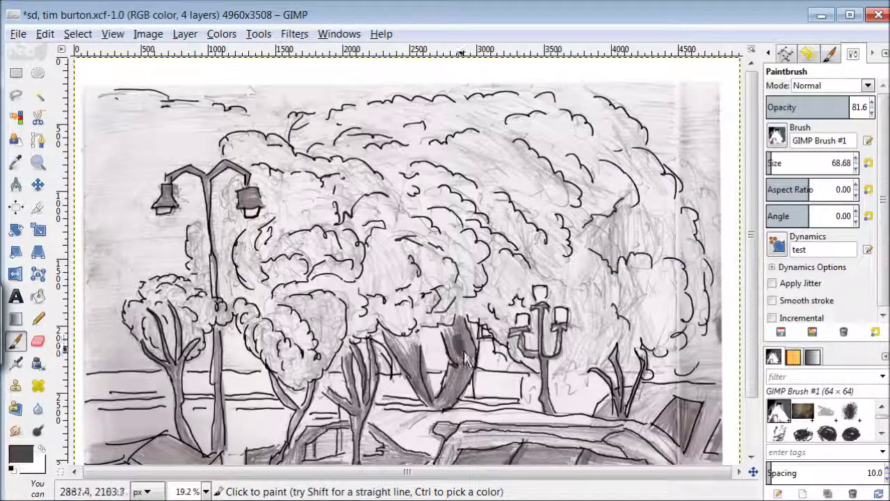
Lower Layer #1 beneath the ink layer and brush dark grey into the V-shaped trunks
{"action": "left_click", "coordinate": [185, 33]}
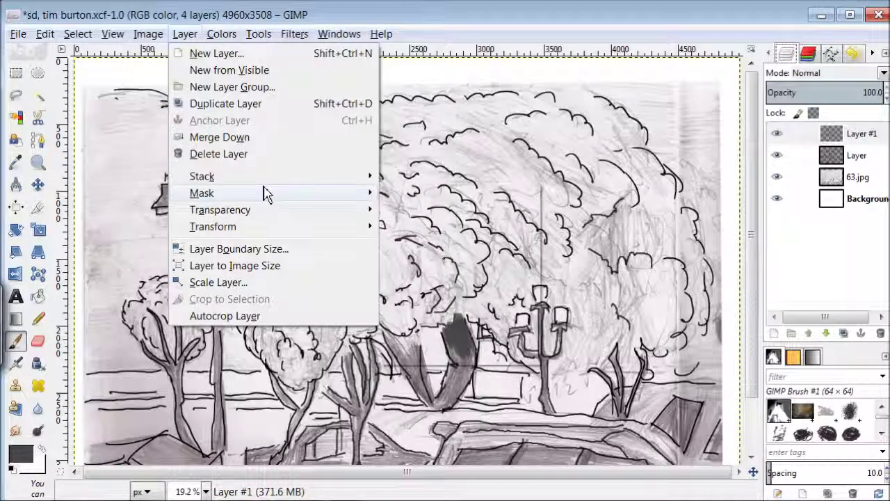
{"action": "left_click", "coordinate": [424, 265]}
{"action": "mouse_move", "coordinate": [465, 375]}
{"action": "left_mouse_down"}
{"action": "mouse_move", "coordinate": [462, 399]}
{"action": "mouse_move", "coordinate": [461, 382]}
{"action": "mouse_move", "coordinate": [425, 371]}
{"action": "mouse_move", "coordinate": [427, 399]}
{"action": "left_mouse_up"}
{"action": "mouse_move", "coordinate": [363, 342]}
{"action": "left_mouse_down"}
{"action": "mouse_move", "coordinate": [374, 363]}
{"action": "mouse_move", "coordinate": [358, 359]}
{"action": "mouse_move", "coordinate": [363, 436]}
{"action": "mouse_move", "coordinate": [339, 442]}
{"action": "mouse_move", "coordinate": [295, 413]}
{"action": "left_mouse_up"}
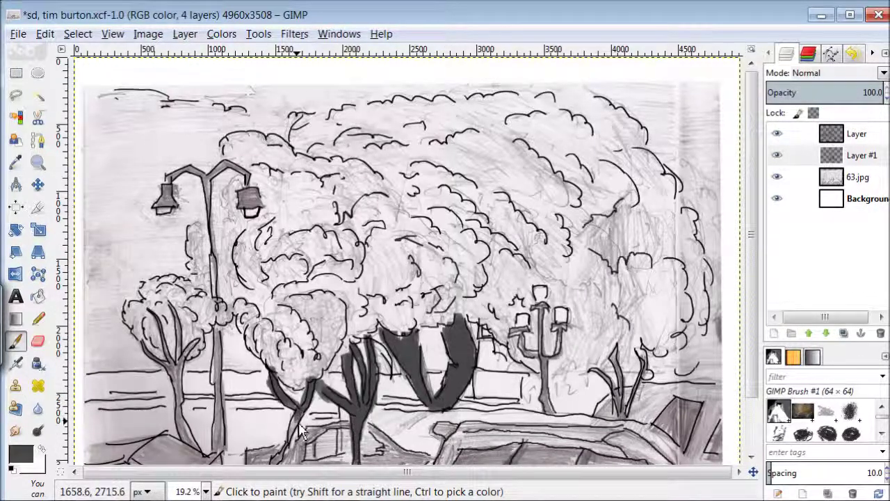
Paint the left tree trunk and both lamp posts dark grey, then pick lighter grey 767676
{"action": "mouse_move", "coordinate": [177, 306]}
{"action": "left_mouse_down"}
{"action": "mouse_move", "coordinate": [182, 348]}
{"action": "mouse_move", "coordinate": [202, 386]}
{"action": "mouse_move", "coordinate": [161, 335]}
{"action": "mouse_move", "coordinate": [185, 376]}
{"action": "left_mouse_up"}
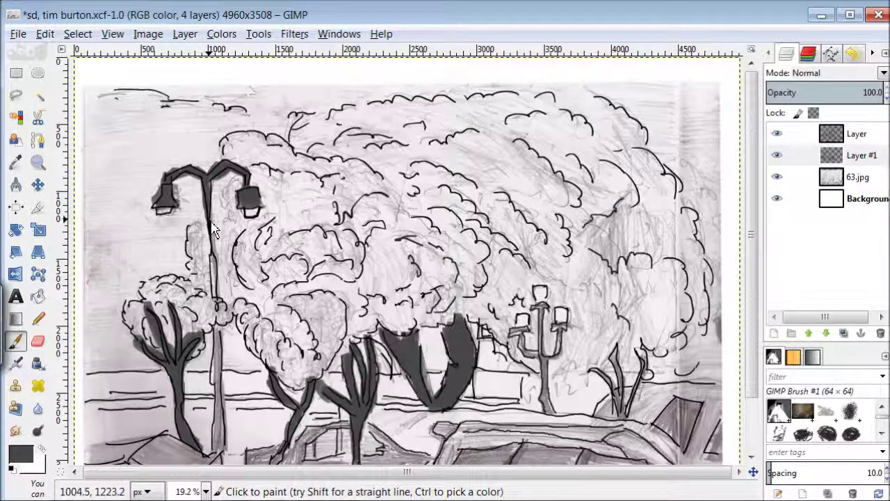
{"action": "left_click_drag", "start_coordinate": [226, 373], "coordinate": [224, 438]}
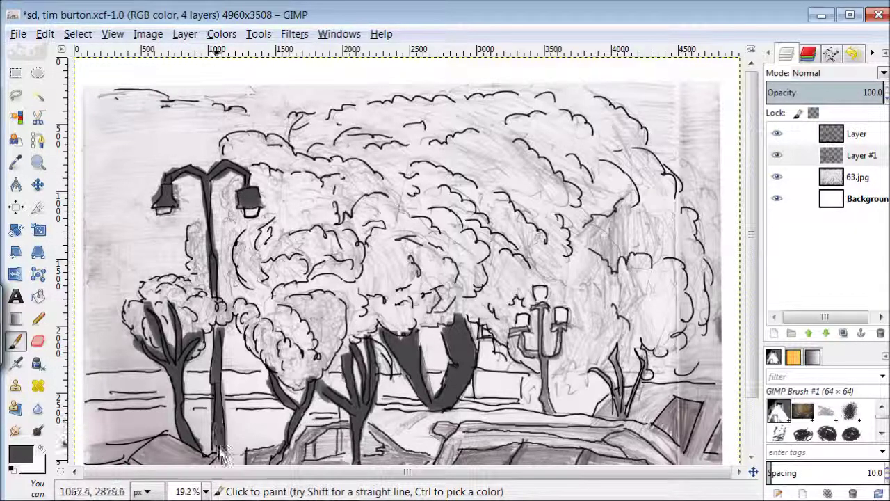
{"action": "left_click_drag", "start_coordinate": [539, 307], "coordinate": [545, 346]}
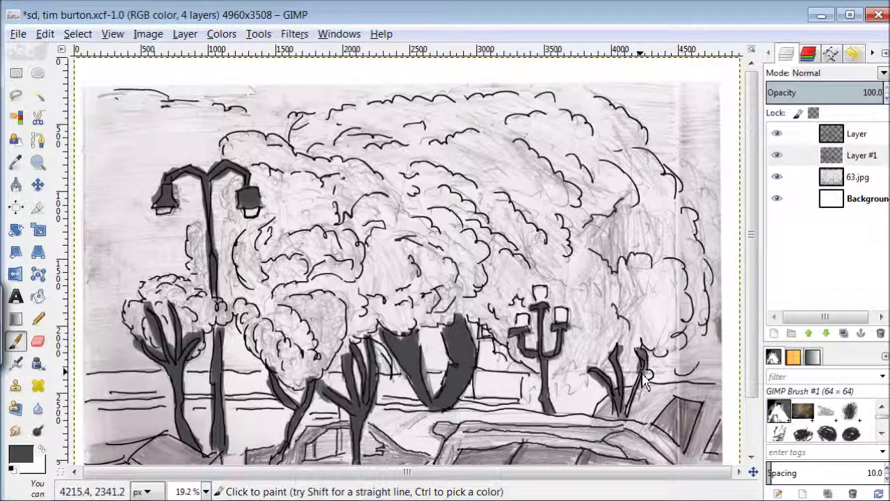
{"action": "left_click", "coordinate": [19, 453]}
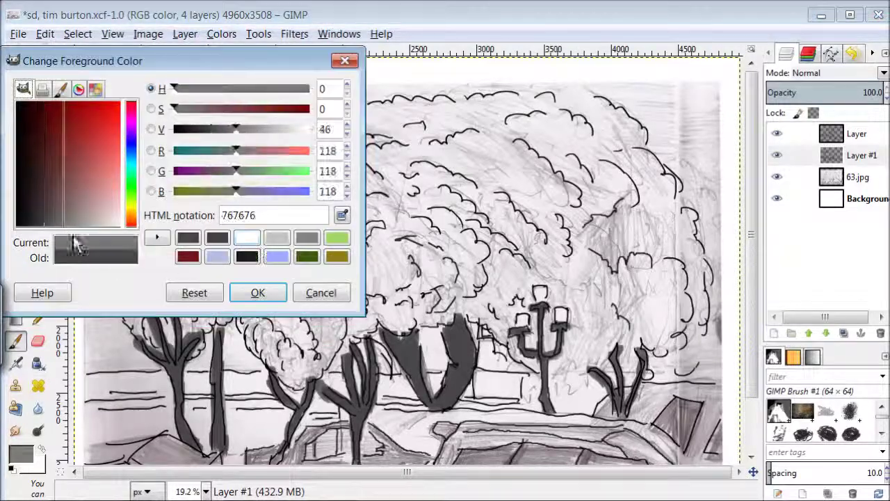
Confirm the 767676 grey and switch to the Sponge 02 brush with a test dab
{"action": "left_click", "coordinate": [257, 292]}
{"action": "left_click_drag", "start_coordinate": [285, 358], "coordinate": [306, 386]}
{"action": "scroll", "coordinate": [883, 428], "scroll_direction": "down", "scroll_amount": 2}
{"action": "scroll", "coordinate": [828, 421], "scroll_direction": "down", "scroll_amount": 3}
{"action": "left_click", "coordinate": [826, 416]}
{"action": "left_click", "coordinate": [479, 247]}
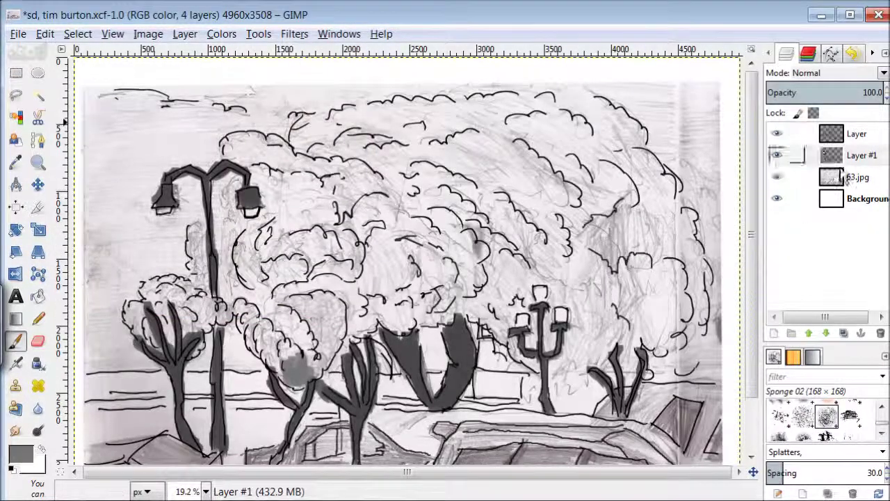
Set Sponge 02 to size 315.20 and sponge grey over the canopies and bushes
{"action": "left_click", "coordinate": [777, 154]}
{"action": "left_click", "coordinate": [851, 54]}
{"action": "left_click", "coordinate": [800, 167]}
{"action": "mouse_move", "coordinate": [528, 181]}
{"action": "left_mouse_down"}
{"action": "mouse_move", "coordinate": [508, 174]}
{"action": "mouse_move", "coordinate": [528, 209]}
{"action": "mouse_move", "coordinate": [501, 230]}
{"action": "mouse_move", "coordinate": [459, 313]}
{"action": "mouse_move", "coordinate": [364, 317]}
{"action": "mouse_move", "coordinate": [325, 348]}
{"action": "left_mouse_up"}
{"action": "mouse_move", "coordinate": [310, 378]}
{"action": "left_mouse_down"}
{"action": "mouse_move", "coordinate": [262, 332]}
{"action": "mouse_move", "coordinate": [292, 329]}
{"action": "mouse_move", "coordinate": [348, 288]}
{"action": "mouse_move", "coordinate": [271, 267]}
{"action": "mouse_move", "coordinate": [269, 277]}
{"action": "mouse_move", "coordinate": [528, 251]}
{"action": "mouse_move", "coordinate": [473, 259]}
{"action": "mouse_move", "coordinate": [512, 337]}
{"action": "left_mouse_up"}
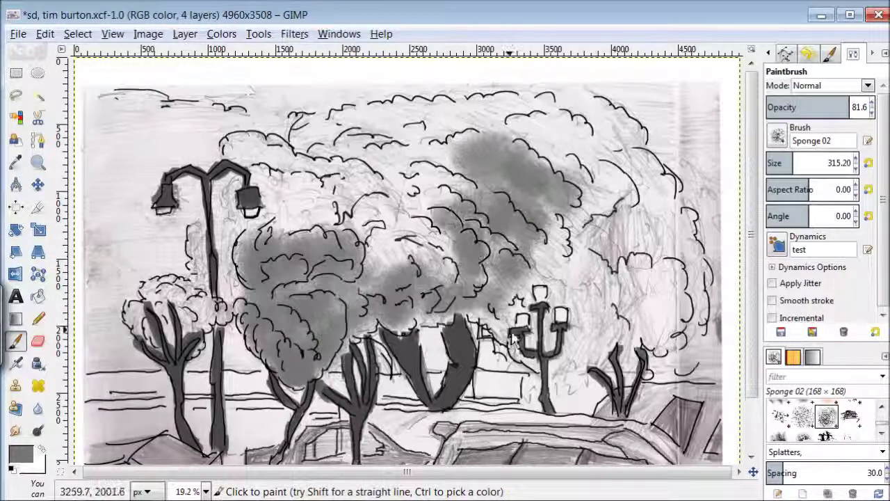
{"action": "mouse_move", "coordinate": [537, 375]}
{"action": "left_mouse_down"}
{"action": "mouse_move", "coordinate": [589, 357]}
{"action": "mouse_move", "coordinate": [592, 314]}
{"action": "mouse_move", "coordinate": [560, 342]}
{"action": "mouse_move", "coordinate": [518, 300]}
{"action": "mouse_move", "coordinate": [396, 223]}
{"action": "mouse_move", "coordinate": [368, 219]}
{"action": "mouse_move", "coordinate": [297, 167]}
{"action": "mouse_move", "coordinate": [233, 192]}
{"action": "mouse_move", "coordinate": [269, 210]}
{"action": "mouse_move", "coordinate": [253, 292]}
{"action": "mouse_move", "coordinate": [192, 274]}
{"action": "mouse_move", "coordinate": [222, 302]}
{"action": "left_mouse_up"}
Darken the right-hand foliage with Chalk 03 brush strokes
{"action": "scroll", "coordinate": [882, 425], "scroll_direction": "up", "scroll_amount": 5}
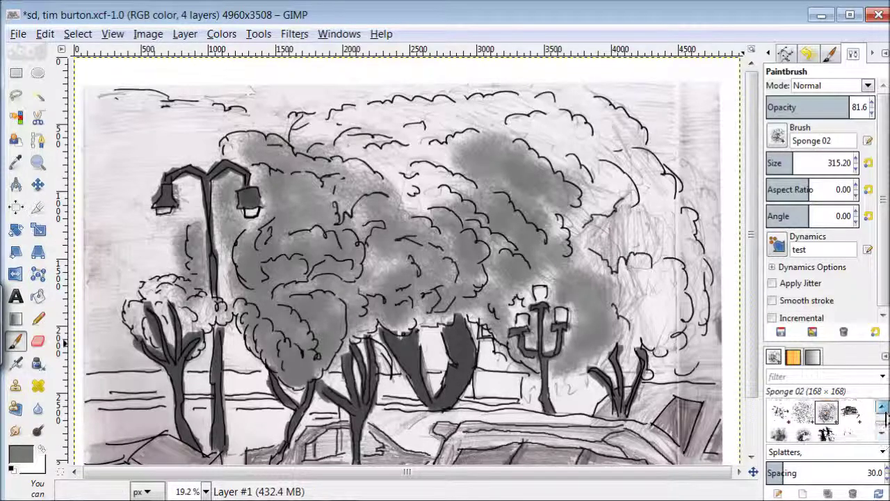
{"action": "left_click", "coordinate": [827, 410]}
{"action": "mouse_move", "coordinate": [537, 245]}
{"action": "left_mouse_down"}
{"action": "mouse_move", "coordinate": [584, 299]}
{"action": "mouse_move", "coordinate": [535, 187]}
{"action": "mouse_move", "coordinate": [626, 146]}
{"action": "mouse_move", "coordinate": [690, 161]}
{"action": "mouse_move", "coordinate": [688, 317]}
{"action": "mouse_move", "coordinate": [699, 297]}
{"action": "mouse_move", "coordinate": [667, 275]}
{"action": "mouse_move", "coordinate": [633, 379]}
{"action": "mouse_move", "coordinate": [598, 209]}
{"action": "mouse_move", "coordinate": [453, 148]}
{"action": "mouse_move", "coordinate": [398, 162]}
{"action": "mouse_move", "coordinate": [358, 186]}
{"action": "mouse_move", "coordinate": [444, 250]}
{"action": "mouse_move", "coordinate": [452, 292]}
{"action": "mouse_move", "coordinate": [228, 318]}
{"action": "mouse_move", "coordinate": [191, 351]}
{"action": "mouse_move", "coordinate": [180, 348]}
{"action": "mouse_move", "coordinate": [268, 212]}
{"action": "mouse_move", "coordinate": [226, 197]}
{"action": "mouse_move", "coordinate": [316, 136]}
{"action": "mouse_move", "coordinate": [554, 156]}
{"action": "mouse_move", "coordinate": [502, 258]}
{"action": "left_mouse_up"}
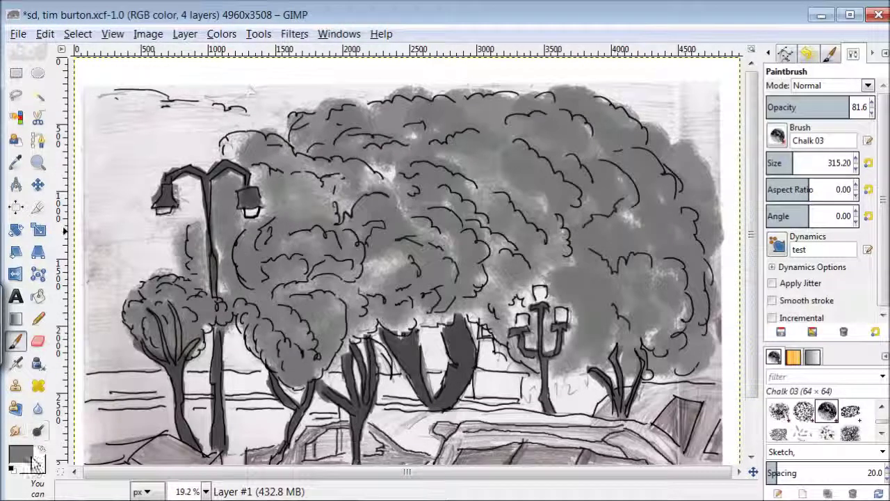
Paint lighter grey across the sky and canopy edges with the iceytina - Super Pencil14 brush
{"action": "left_click", "coordinate": [21, 454]}
{"action": "left_click", "coordinate": [28, 104]}
{"action": "left_click", "coordinate": [256, 293]}
{"action": "left_click", "coordinate": [776, 136]}
{"action": "scroll", "coordinate": [780, 257], "scroll_direction": "down", "scroll_amount": 3}
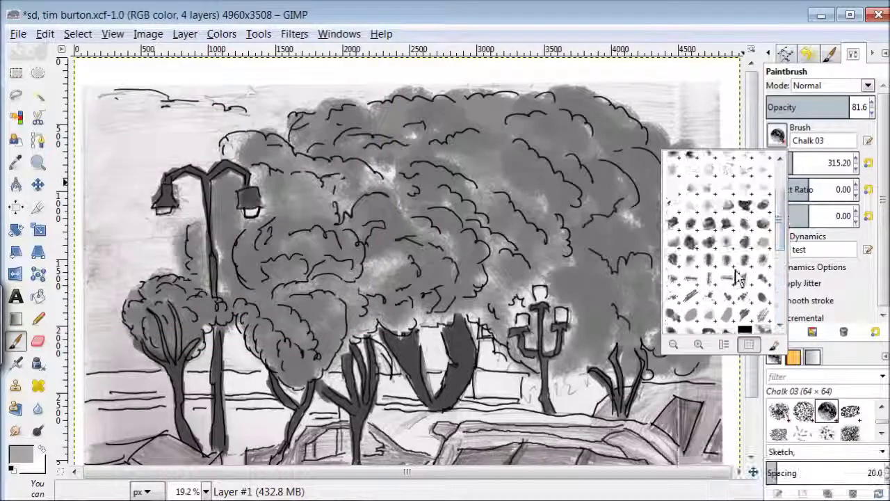
{"action": "left_click", "coordinate": [745, 229]}
{"action": "mouse_move", "coordinate": [109, 248]}
{"action": "left_mouse_down"}
{"action": "mouse_move", "coordinate": [111, 338]}
{"action": "mouse_move", "coordinate": [139, 363]}
{"action": "mouse_move", "coordinate": [116, 323]}
{"action": "mouse_move", "coordinate": [161, 283]}
{"action": "mouse_move", "coordinate": [124, 256]}
{"action": "mouse_move", "coordinate": [91, 306]}
{"action": "mouse_move", "coordinate": [195, 209]}
{"action": "mouse_move", "coordinate": [193, 221]}
{"action": "mouse_move", "coordinate": [115, 183]}
{"action": "mouse_move", "coordinate": [202, 159]}
{"action": "mouse_move", "coordinate": [154, 158]}
{"action": "mouse_move", "coordinate": [292, 120]}
{"action": "mouse_move", "coordinate": [112, 137]}
{"action": "mouse_move", "coordinate": [135, 203]}
{"action": "left_mouse_up"}
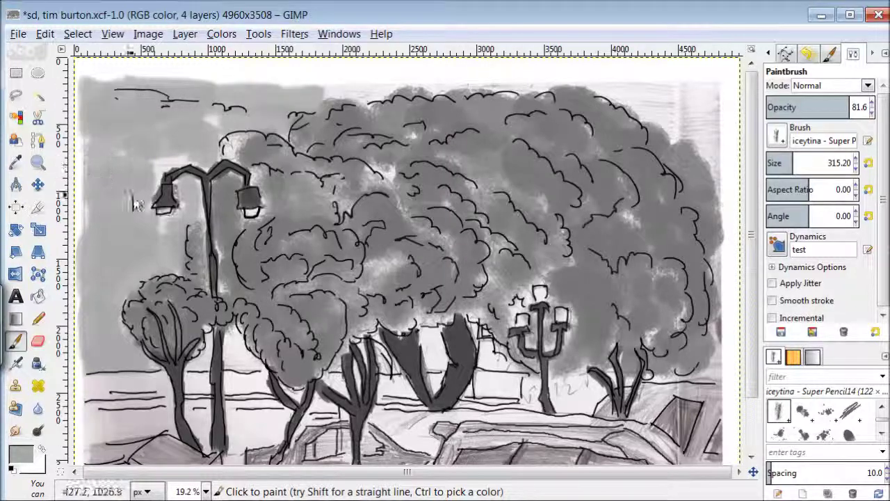
{"action": "mouse_move", "coordinate": [718, 100]}
{"action": "left_mouse_down"}
{"action": "mouse_move", "coordinate": [430, 98]}
{"action": "mouse_move", "coordinate": [512, 98]}
{"action": "mouse_move", "coordinate": [658, 122]}
{"action": "mouse_move", "coordinate": [727, 246]}
{"action": "mouse_move", "coordinate": [668, 147]}
{"action": "mouse_move", "coordinate": [734, 310]}
{"action": "mouse_move", "coordinate": [730, 349]}
{"action": "left_mouse_up"}
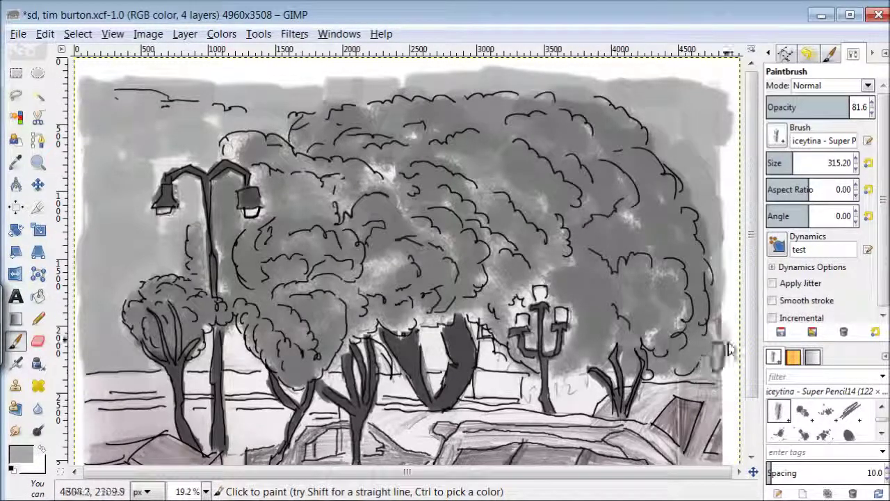
{"action": "left_click_drag", "start_coordinate": [236, 354], "coordinate": [291, 358]}
{"action": "left_click_drag", "start_coordinate": [384, 358], "coordinate": [654, 372]}
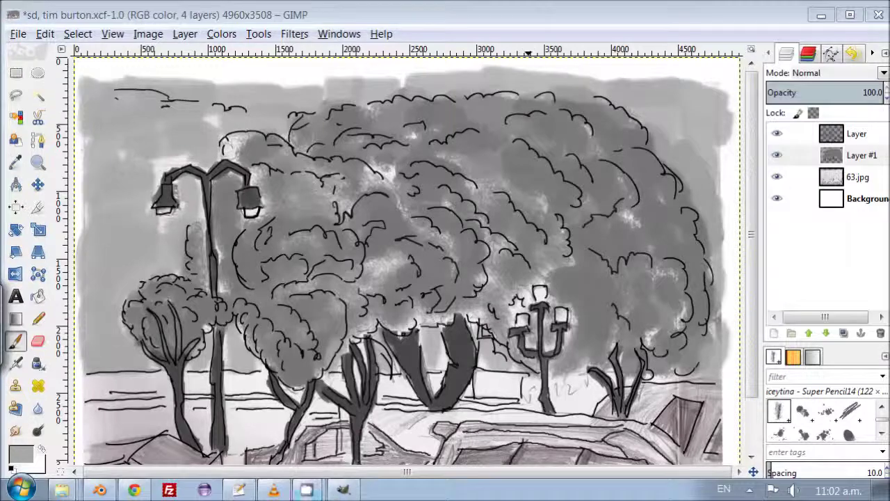
Select Layer #1, hide the line art and sketch to inspect the tone, then show them again
{"action": "left_click", "coordinate": [780, 159]}
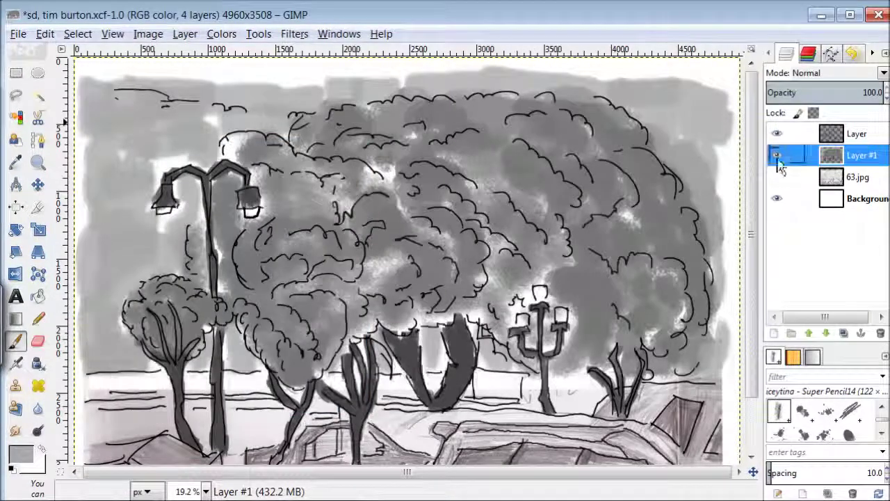
{"action": "left_click", "coordinate": [779, 156], "text": "shift"}
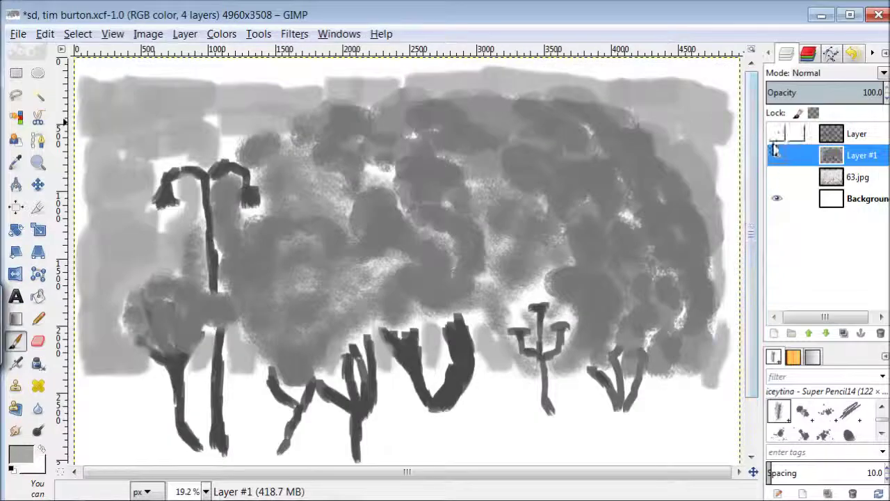
{"action": "left_click", "coordinate": [776, 155], "text": "shift"}
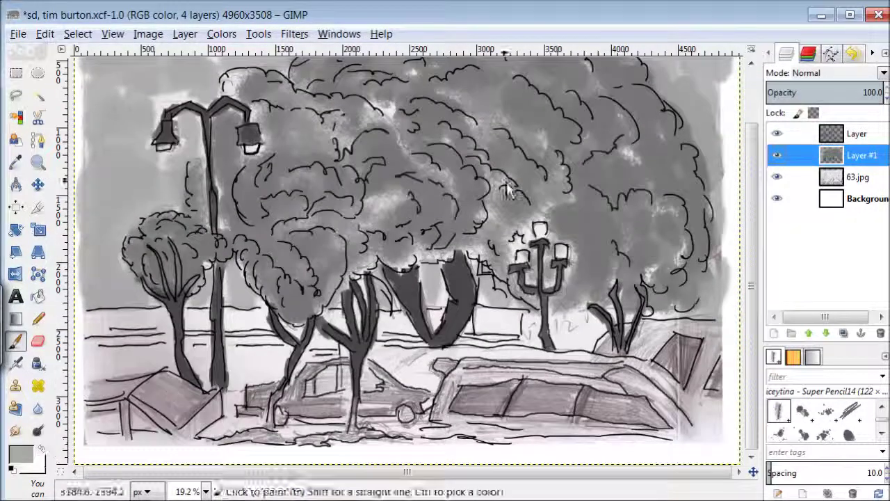
{"action": "left_click", "coordinate": [872, 53]}
Shade both cars' windows and bodies dark grey 414141 with the Super Pastel Crayon03 brush
{"action": "left_click", "coordinate": [777, 136]}
{"action": "left_click", "coordinate": [757, 273]}
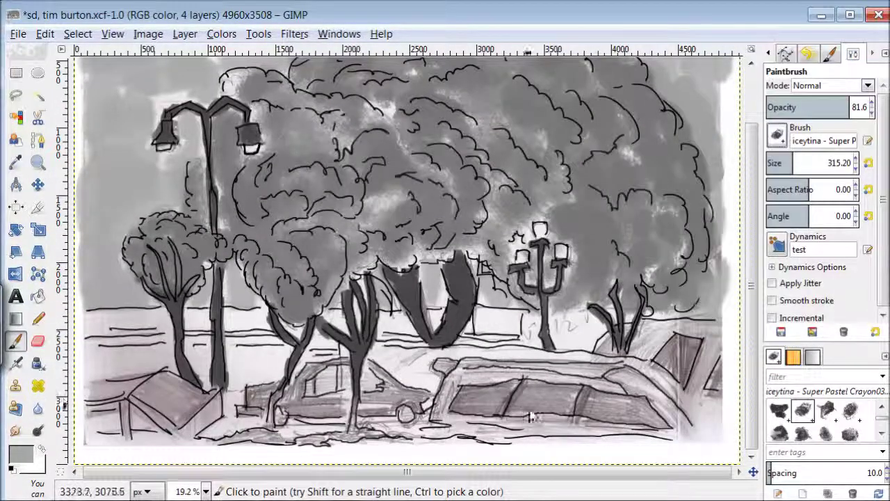
{"action": "left_click", "coordinate": [21, 454]}
{"action": "left_click", "coordinate": [274, 252]}
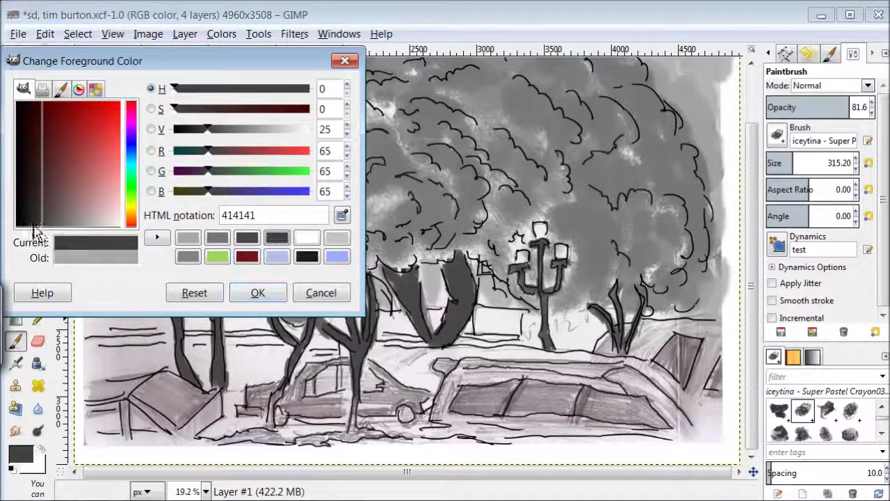
{"action": "left_click", "coordinate": [258, 292]}
{"action": "left_click_drag", "start_coordinate": [581, 397], "coordinate": [655, 432]}
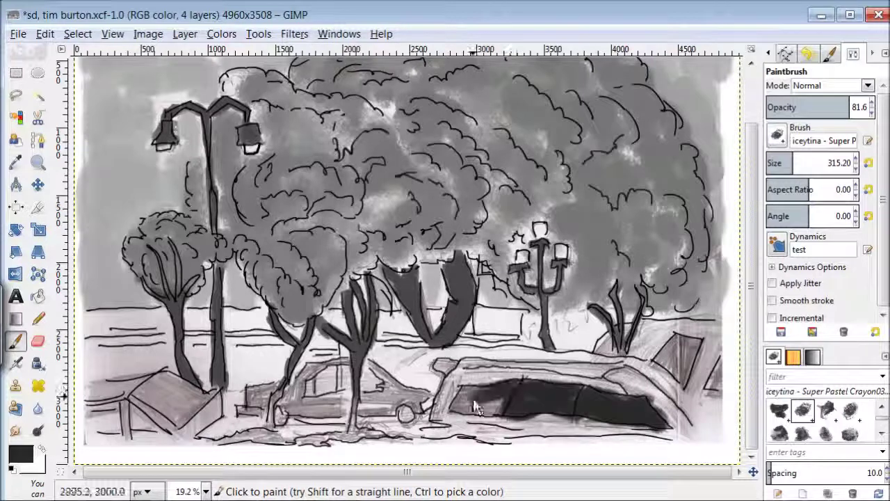
{"action": "left_click_drag", "start_coordinate": [551, 411], "coordinate": [453, 407]}
{"action": "left_click_drag", "start_coordinate": [394, 387], "coordinate": [402, 407]}
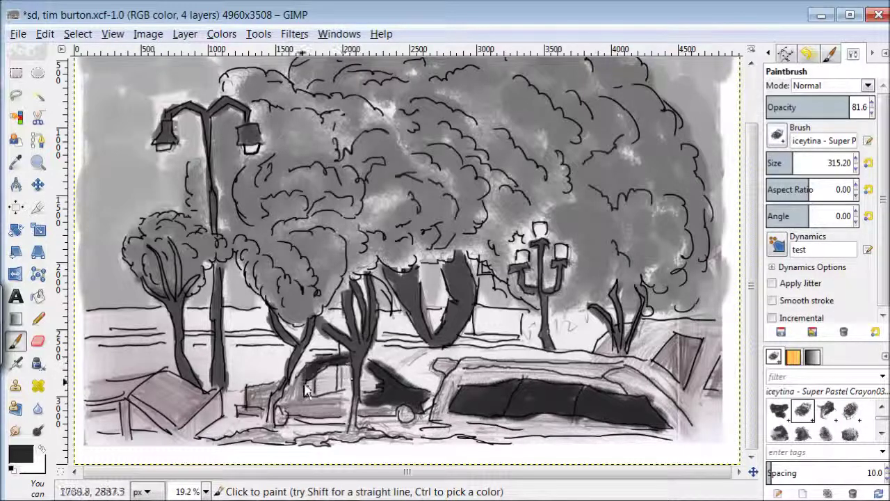
{"action": "left_click_drag", "start_coordinate": [277, 410], "coordinate": [320, 416]}
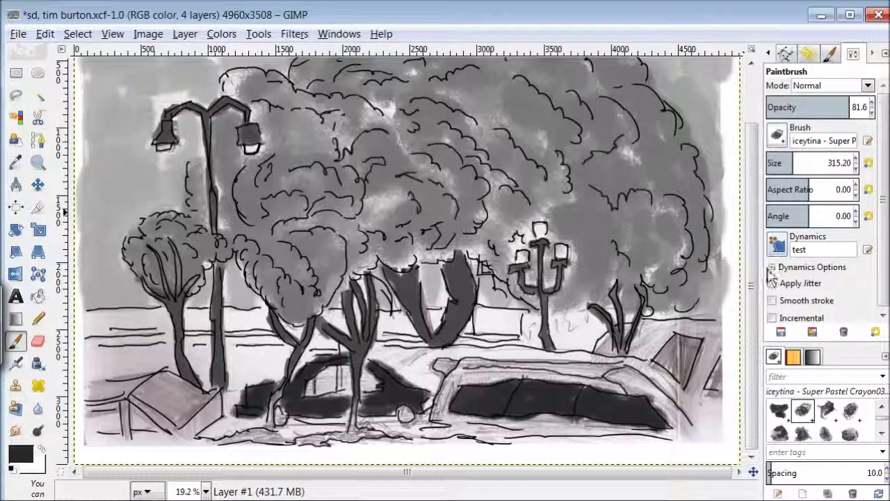
Switch to the GIMP Brush #1 brush and begin choosing a new light grey
{"action": "left_click", "coordinate": [777, 134]}
{"action": "left_click", "coordinate": [690, 158]}
{"action": "left_click", "coordinate": [20, 454]}
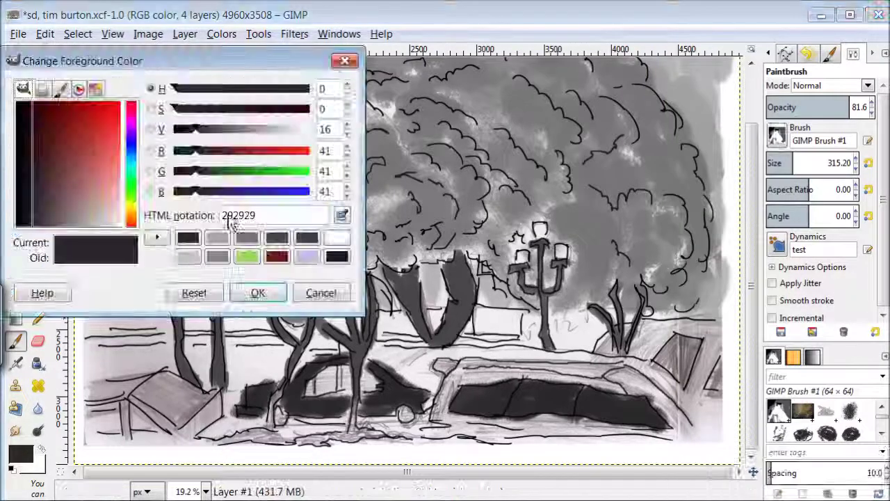
Paint light grey c3c3c3 at brush size 107.34 over the car and beside the trunks
{"action": "left_click", "coordinate": [187, 257]}
{"action": "left_click", "coordinate": [256, 292]}
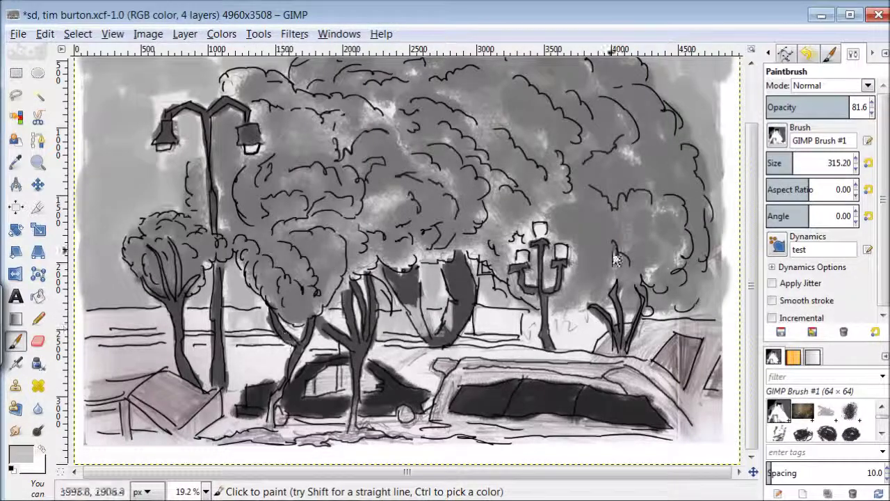
{"action": "left_click", "coordinate": [776, 171]}
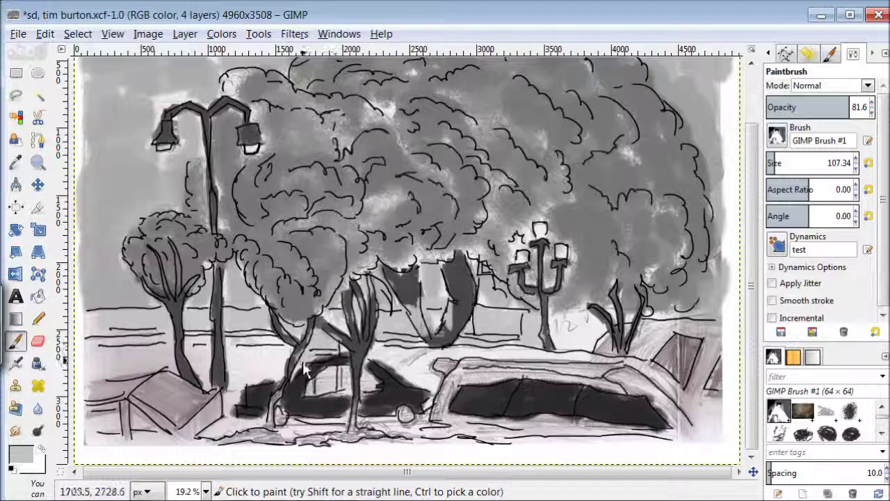
{"action": "left_click_drag", "start_coordinate": [235, 410], "coordinate": [243, 389]}
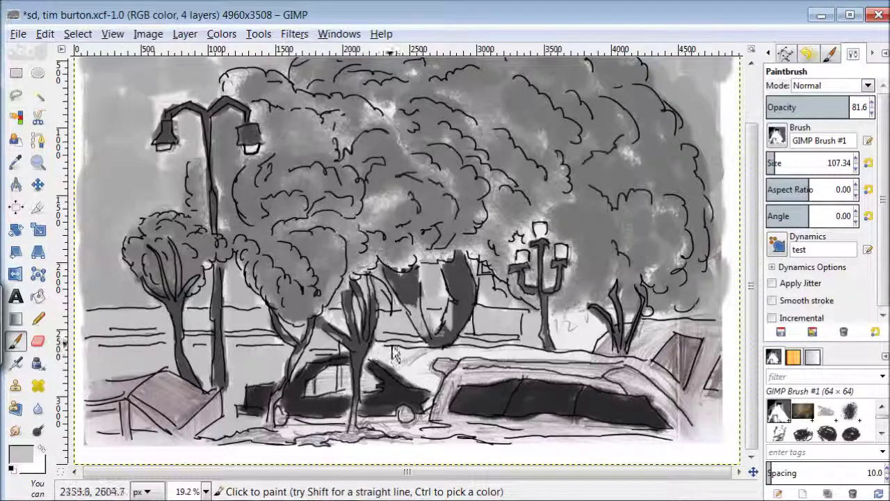
{"action": "left_click_drag", "start_coordinate": [654, 337], "coordinate": [673, 324]}
{"action": "mouse_move", "coordinate": [441, 394]}
{"action": "left_mouse_down"}
{"action": "mouse_move", "coordinate": [392, 361]}
{"action": "mouse_move", "coordinate": [584, 365]}
{"action": "mouse_move", "coordinate": [576, 416]}
{"action": "left_mouse_up"}
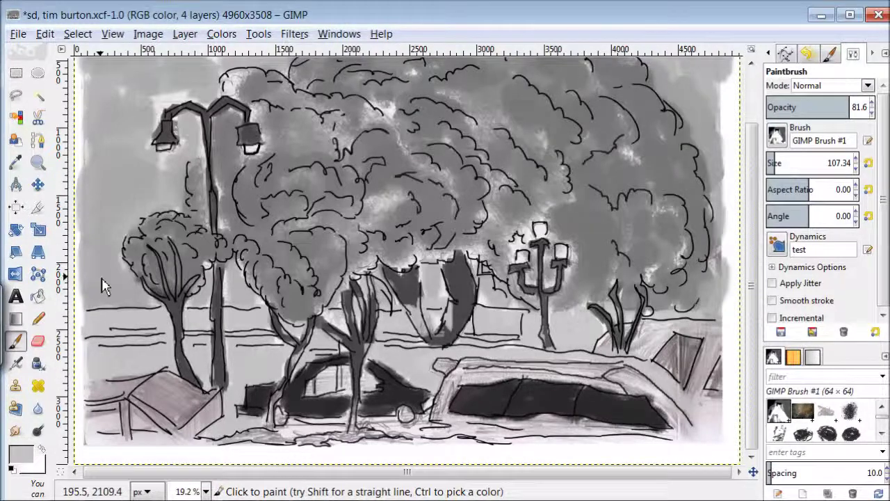
Paint a darker grey over the right-hand buildings and trees and the pinkish house roof
{"action": "left_click", "coordinate": [20, 453]}
{"action": "left_click", "coordinate": [68, 167]}
{"action": "left_click", "coordinate": [254, 291]}
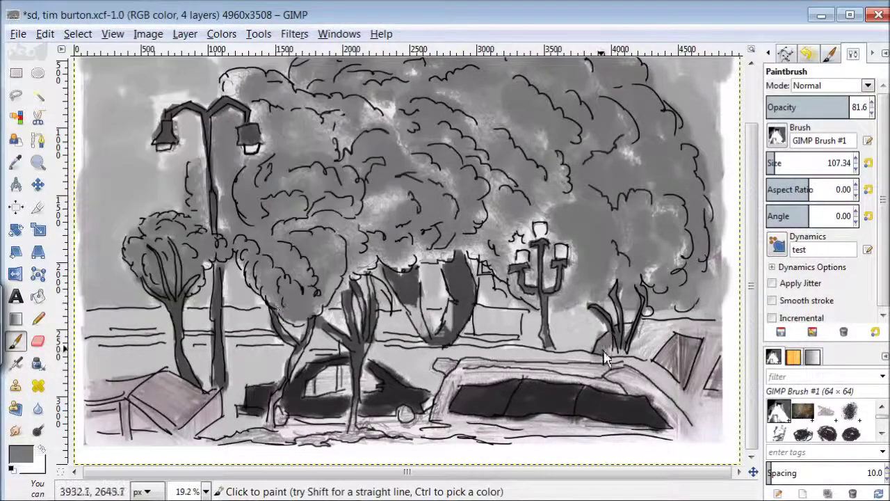
{"action": "mouse_move", "coordinate": [630, 337]}
{"action": "left_mouse_down"}
{"action": "mouse_move", "coordinate": [724, 327]}
{"action": "mouse_move", "coordinate": [696, 403]}
{"action": "mouse_move", "coordinate": [647, 376]}
{"action": "mouse_move", "coordinate": [702, 417]}
{"action": "mouse_move", "coordinate": [557, 369]}
{"action": "mouse_move", "coordinate": [447, 373]}
{"action": "mouse_move", "coordinate": [508, 376]}
{"action": "mouse_move", "coordinate": [451, 427]}
{"action": "left_mouse_up"}
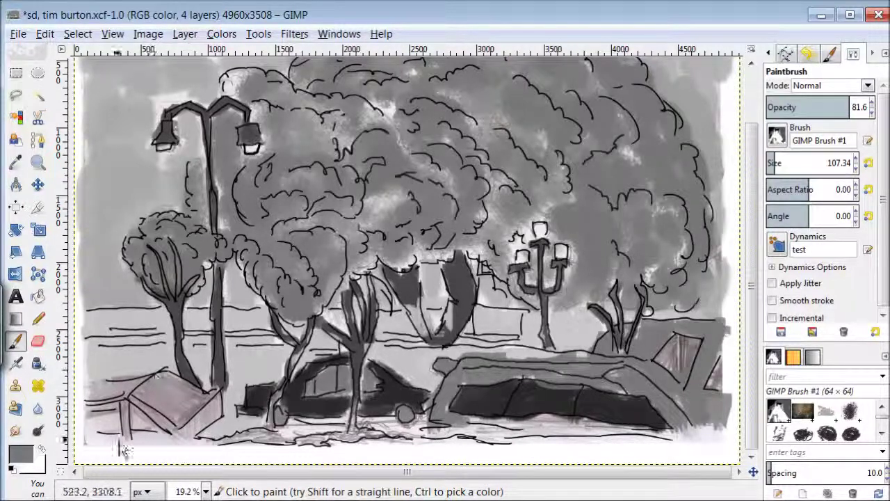
{"action": "mouse_move", "coordinate": [188, 393]}
{"action": "left_mouse_down"}
{"action": "mouse_move", "coordinate": [190, 413]}
{"action": "mouse_move", "coordinate": [124, 401]}
{"action": "left_mouse_up"}
{"action": "left_click", "coordinate": [21, 453]}
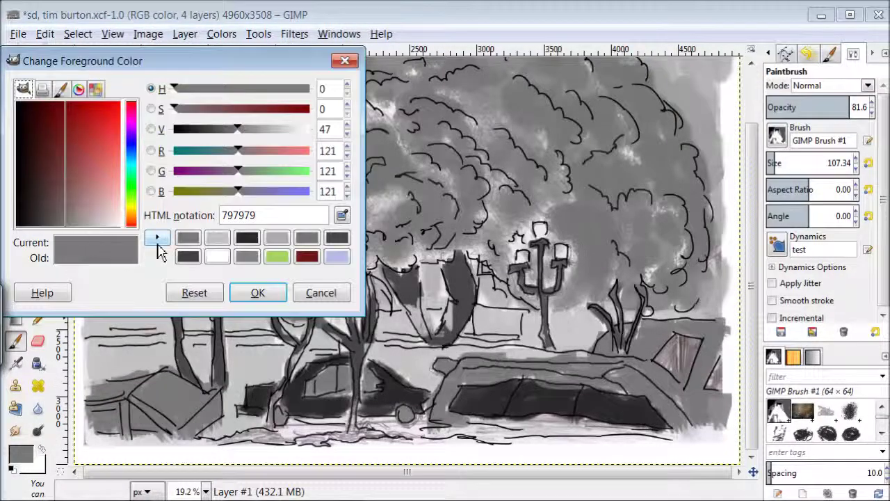
Set the colour to bfbfbf and the Chalk 03 brush to opacity 46.6 and a larger size
{"action": "triple_click", "coordinate": [250, 213]}
{"action": "type", "text": "bfbfbf"}
{"action": "left_click", "coordinate": [254, 291]}
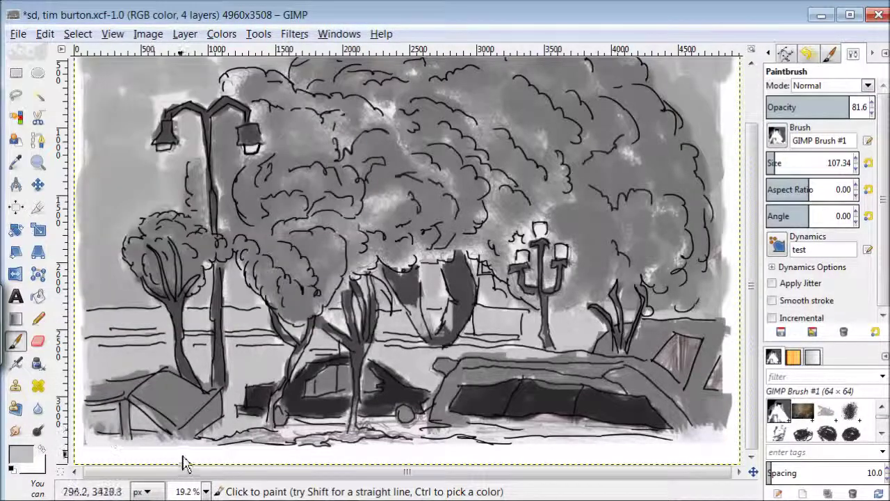
{"action": "left_click", "coordinate": [777, 135]}
{"action": "left_click", "coordinate": [710, 237]}
{"action": "left_click_drag", "start_coordinate": [487, 139], "coordinate": [459, 202]}
{"action": "left_click_drag", "start_coordinate": [448, 132], "coordinate": [431, 180]}
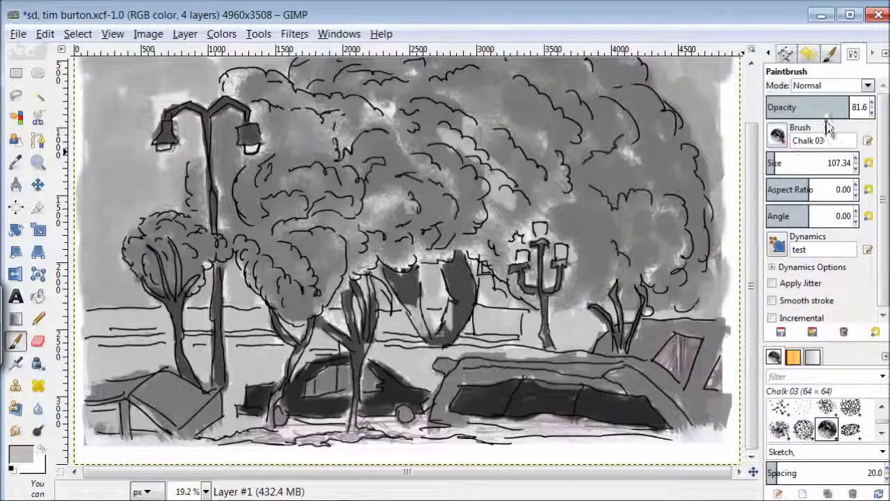
Brush soft light chalk over the right, middle and upper tree foliage
{"action": "left_click_drag", "start_coordinate": [852, 105], "coordinate": [817, 105]}
{"action": "left_click_drag", "start_coordinate": [591, 97], "coordinate": [626, 139]}
{"action": "left_click_drag", "start_coordinate": [807, 160], "coordinate": [850, 182]}
{"action": "mouse_move", "coordinate": [696, 153]}
{"action": "left_mouse_down"}
{"action": "mouse_move", "coordinate": [667, 277]}
{"action": "mouse_move", "coordinate": [594, 203]}
{"action": "mouse_move", "coordinate": [416, 224]}
{"action": "mouse_move", "coordinate": [348, 257]}
{"action": "mouse_move", "coordinate": [327, 160]}
{"action": "left_mouse_up"}
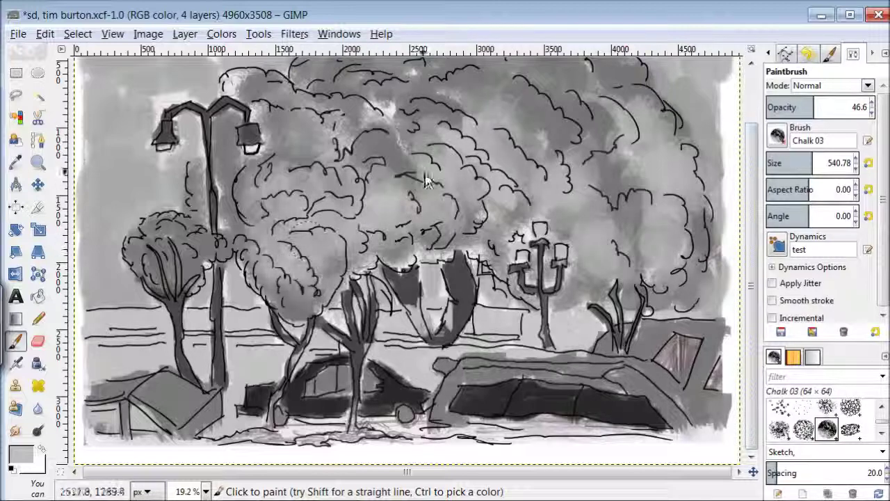
{"action": "scroll", "coordinate": [369, 153], "scroll_direction": "up", "scroll_amount": 3}
{"action": "left_click_drag", "start_coordinate": [487, 132], "coordinate": [362, 150]}
{"action": "key", "text": "ctrl+l"}
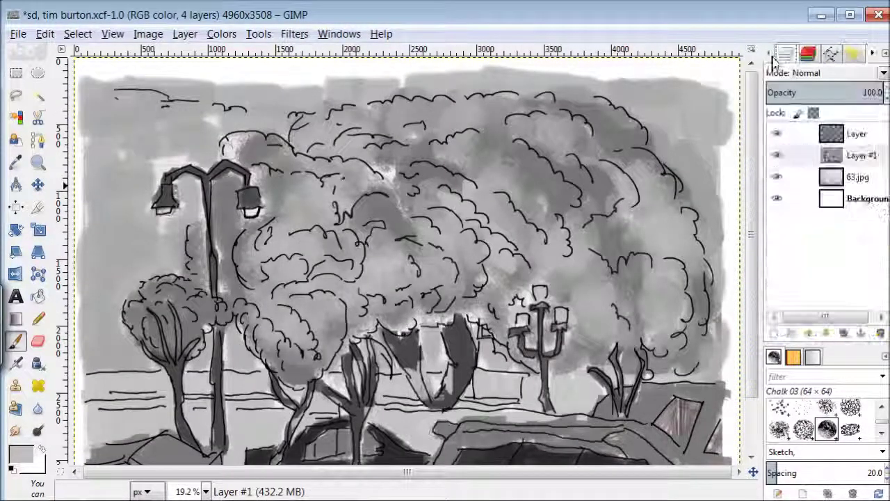
Hide the line art, dab a dark blob on the bench area, and draw thin Super Pencil13 lines across it
{"action": "left_click", "coordinate": [777, 155]}
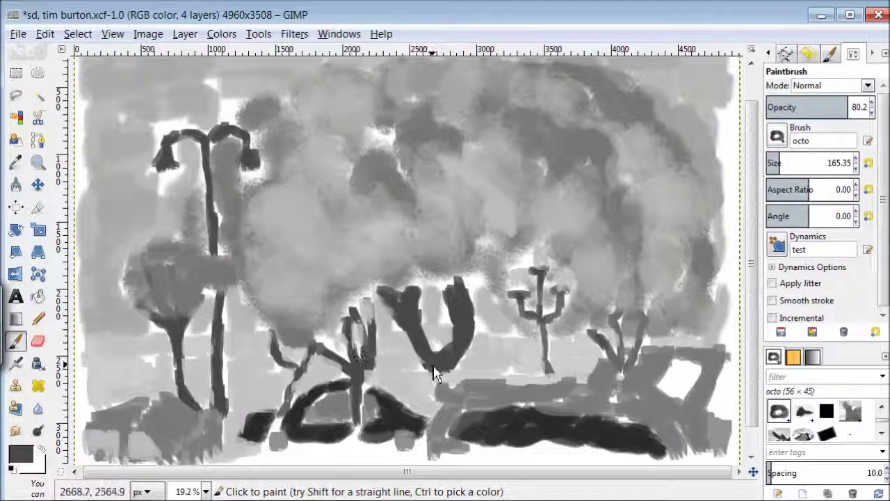
{"action": "left_click_drag", "start_coordinate": [680, 379], "coordinate": [733, 431]}
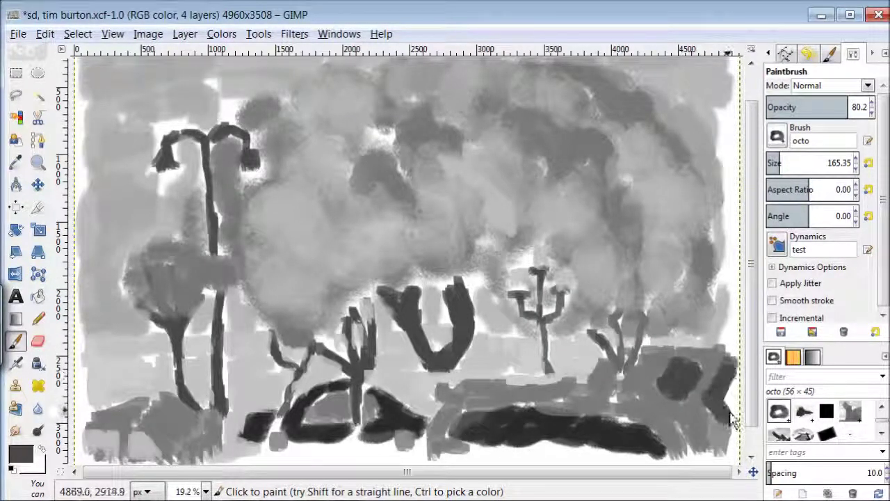
{"action": "left_click", "coordinate": [776, 136]}
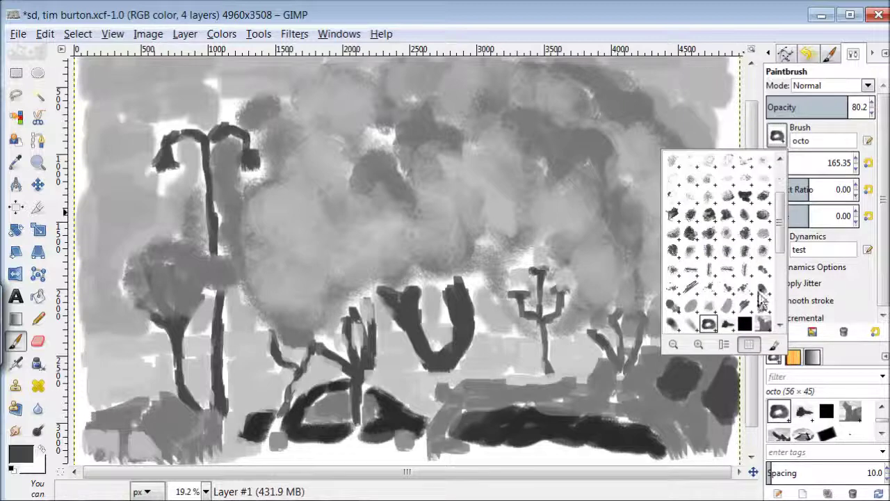
{"action": "left_click", "coordinate": [763, 302]}
{"action": "left_click_drag", "start_coordinate": [595, 383], "coordinate": [201, 369]}
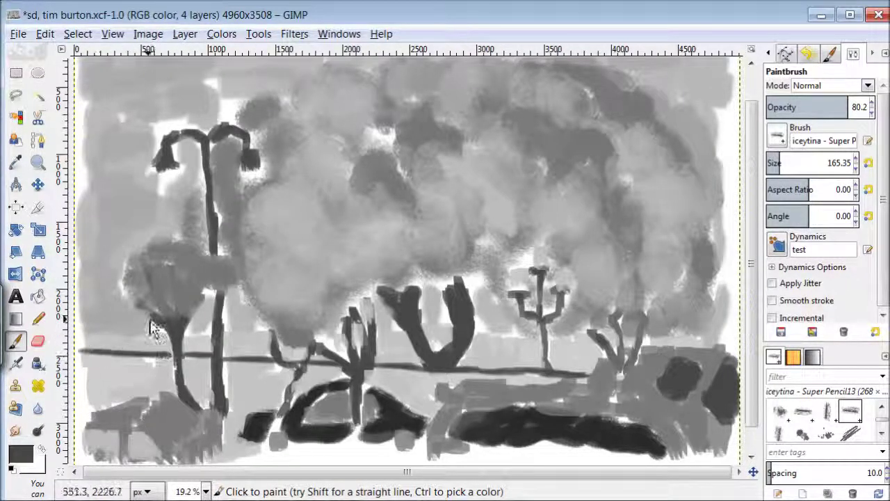
{"action": "left_click_drag", "start_coordinate": [702, 333], "coordinate": [513, 337]}
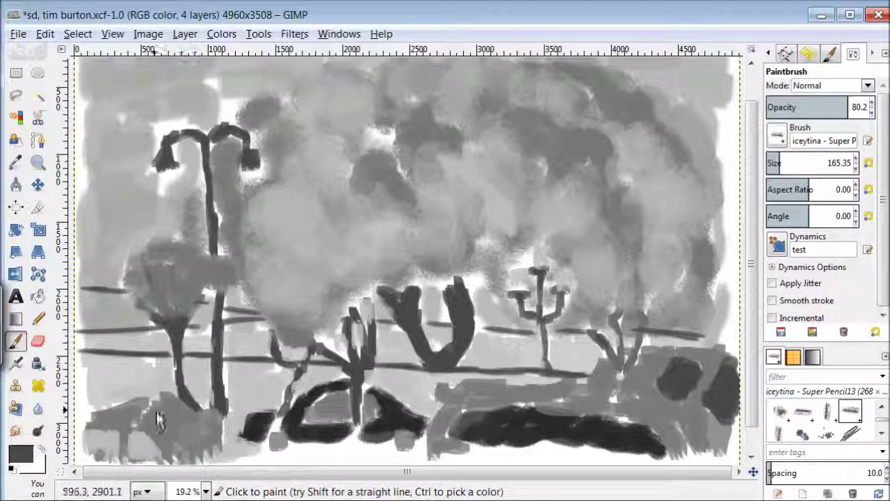
Darken the bottom-right shapes and thicken the small right-hand tree trunk with branches
{"action": "left_click_drag", "start_coordinate": [476, 442], "coordinate": [511, 453]}
{"action": "mouse_move", "coordinate": [569, 452]}
{"action": "left_mouse_down"}
{"action": "mouse_move", "coordinate": [526, 428]}
{"action": "mouse_move", "coordinate": [480, 439]}
{"action": "left_mouse_up"}
{"action": "mouse_move", "coordinate": [523, 275]}
{"action": "left_mouse_down"}
{"action": "mouse_move", "coordinate": [546, 283]}
{"action": "mouse_move", "coordinate": [548, 327]}
{"action": "mouse_move", "coordinate": [549, 298]}
{"action": "mouse_move", "coordinate": [562, 327]}
{"action": "left_mouse_up"}
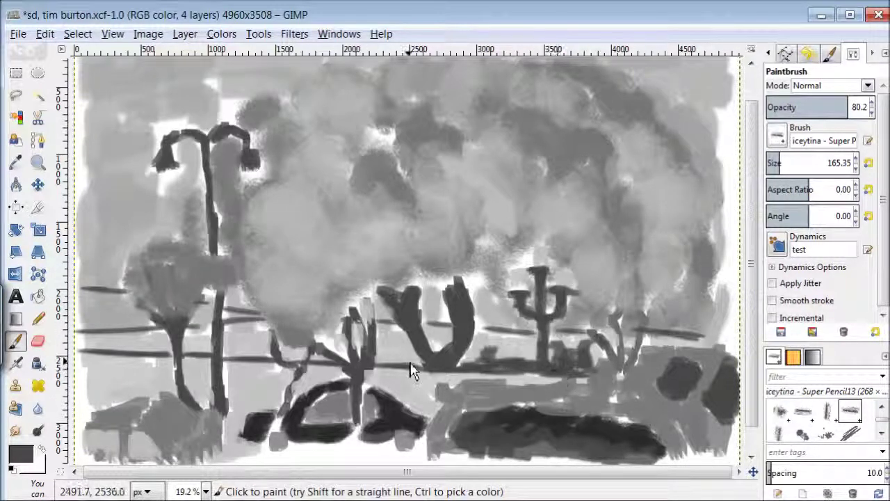
{"action": "left_click_drag", "start_coordinate": [751, 327], "coordinate": [773, 362]}
{"action": "scroll", "coordinate": [407, 258], "scroll_direction": "up", "scroll_amount": 3}
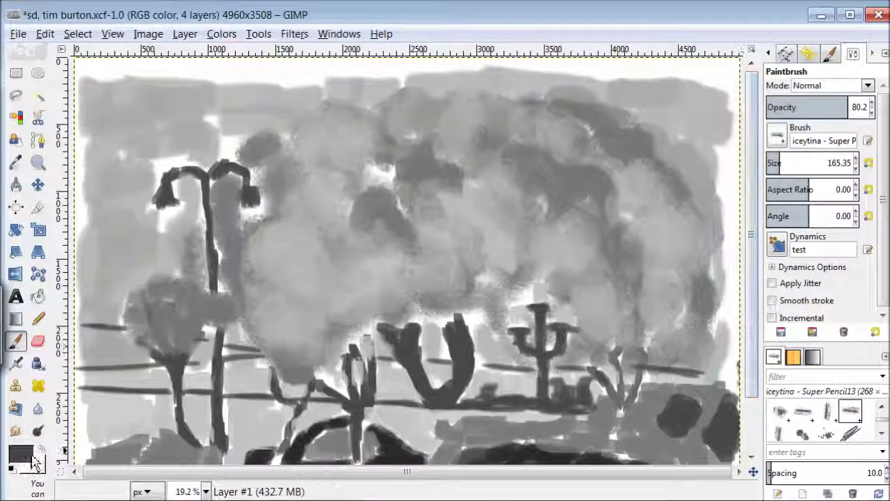
Wash faint light grey Chalk 03 at opacity 18.6, size 951.66 over the left tree and lower-right bushes
{"action": "left_click", "coordinate": [19, 453]}
{"action": "left_click", "coordinate": [257, 292]}
{"action": "left_click", "coordinate": [776, 135]}
{"action": "left_click", "coordinate": [723, 246]}
{"action": "mouse_move", "coordinate": [167, 299]}
{"action": "left_mouse_down"}
{"action": "mouse_move", "coordinate": [163, 362]}
{"action": "mouse_move", "coordinate": [153, 278]}
{"action": "mouse_move", "coordinate": [202, 313]}
{"action": "mouse_move", "coordinate": [188, 360]}
{"action": "left_mouse_up"}
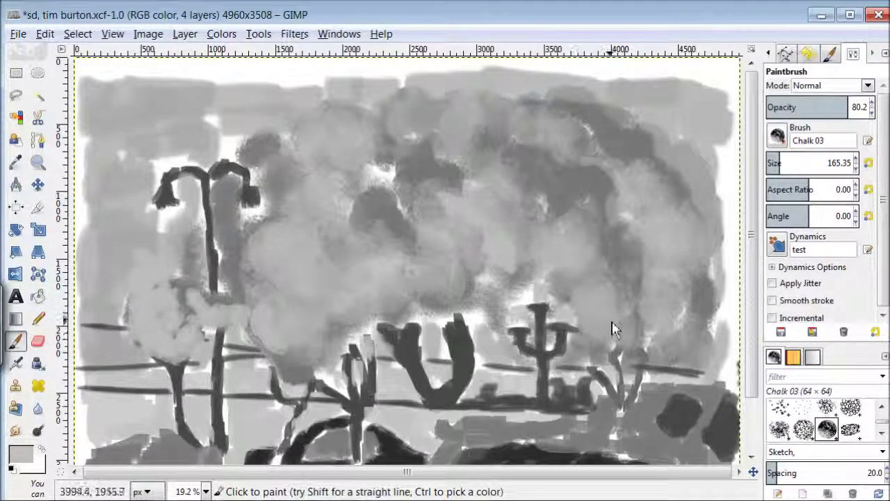
{"action": "left_click_drag", "start_coordinate": [832, 108], "coordinate": [786, 108]}
{"action": "scroll", "coordinate": [404, 257], "scroll_direction": "down", "scroll_amount": 2}
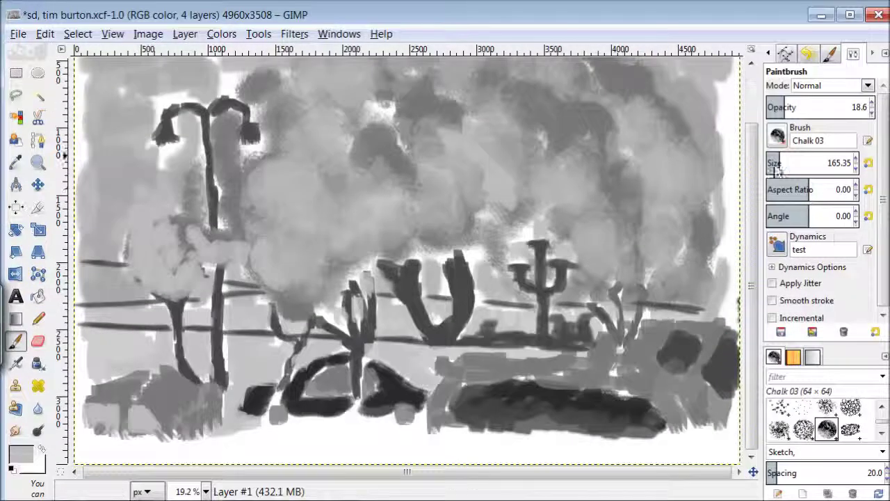
{"action": "left_click_drag", "start_coordinate": [771, 163], "coordinate": [852, 162]}
{"action": "mouse_move", "coordinate": [669, 366]}
{"action": "left_mouse_down"}
{"action": "mouse_move", "coordinate": [584, 327]}
{"action": "mouse_move", "coordinate": [410, 306]}
{"action": "mouse_move", "coordinate": [487, 397]}
{"action": "mouse_move", "coordinate": [295, 360]}
{"action": "mouse_move", "coordinate": [247, 129]}
{"action": "mouse_move", "coordinate": [160, 136]}
{"action": "mouse_move", "coordinate": [208, 368]}
{"action": "mouse_move", "coordinate": [148, 413]}
{"action": "mouse_move", "coordinate": [260, 403]}
{"action": "mouse_move", "coordinate": [482, 419]}
{"action": "mouse_move", "coordinate": [628, 312]}
{"action": "mouse_move", "coordinate": [294, 279]}
{"action": "mouse_move", "coordinate": [208, 125]}
{"action": "left_mouse_up"}
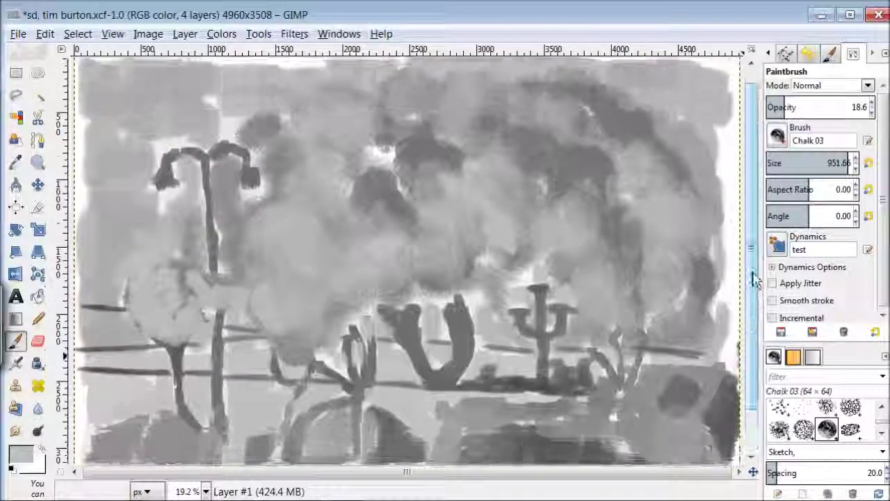